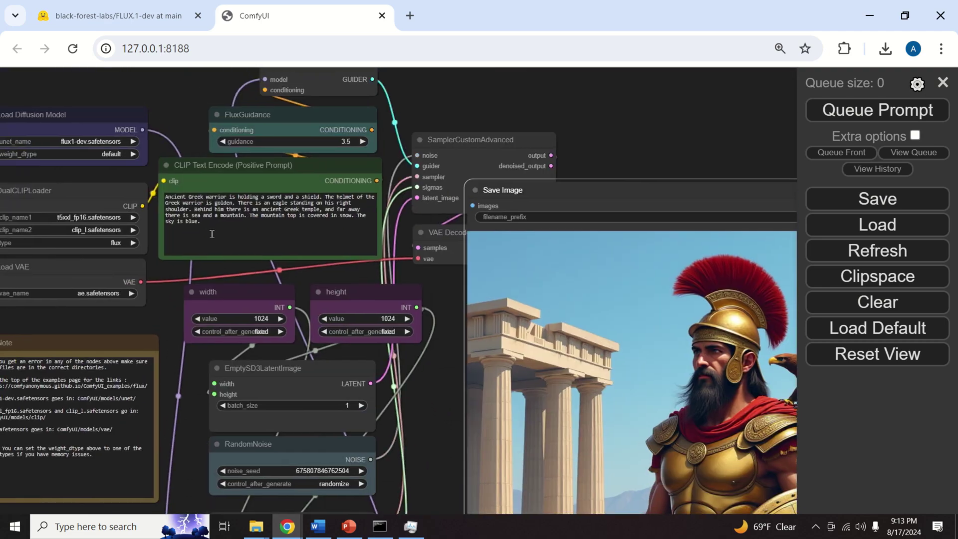
Examine the positive prompt in the CLIP Text Encode node and compare it with the generated Greek warrior image.
{"action": "key", "text": "ctrl+plus"}
{"action": "key", "text": "ctrl+plus"}
{"action": "key", "text": "ctrl+plus"}
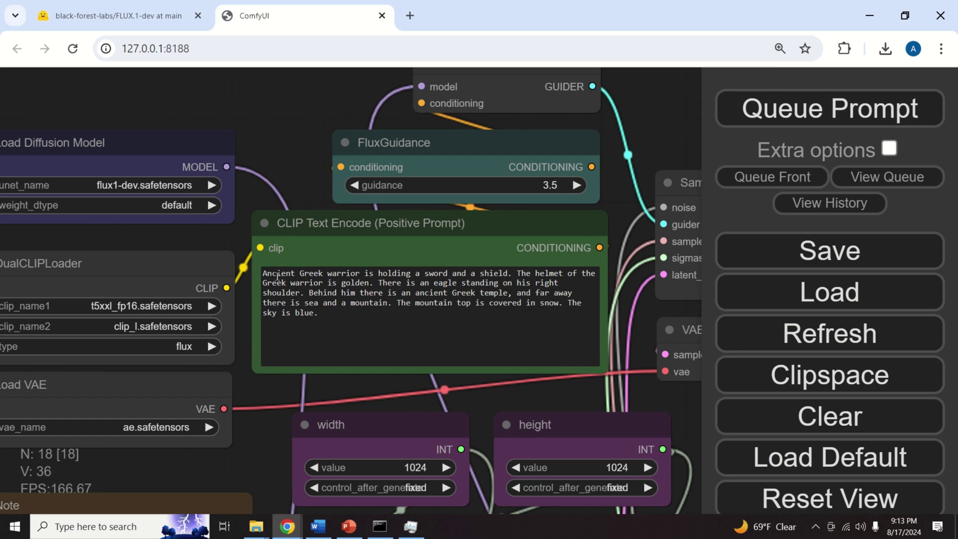
{"action": "scroll", "coordinate": [549, 393], "scroll_direction": "down", "scroll_amount": 2}
{"action": "left_click_drag", "start_coordinate": [549, 393], "coordinate": [39, 123]}
{"action": "left_click_drag", "start_coordinate": [521, 211], "coordinate": [467, 174]}
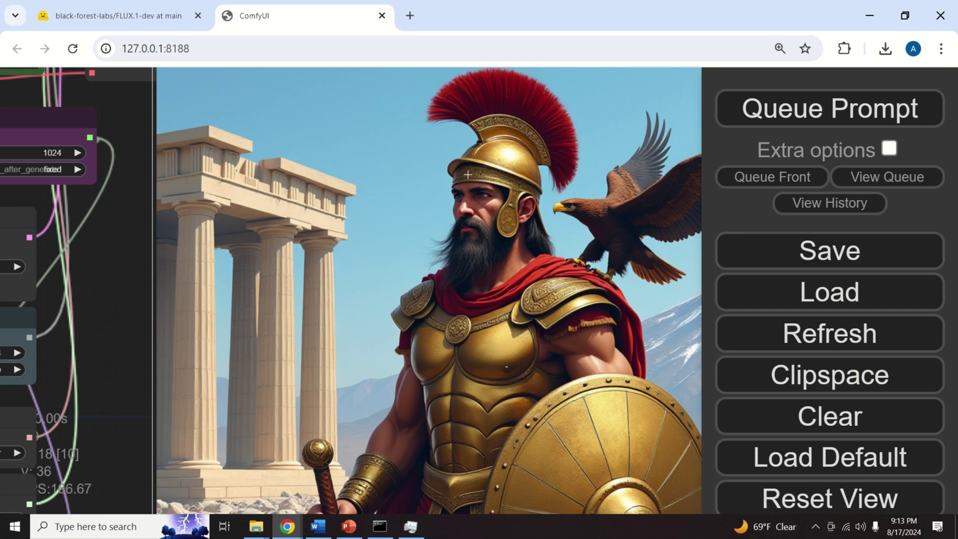
{"action": "scroll", "coordinate": [383, 312], "scroll_direction": "down", "scroll_amount": 3}
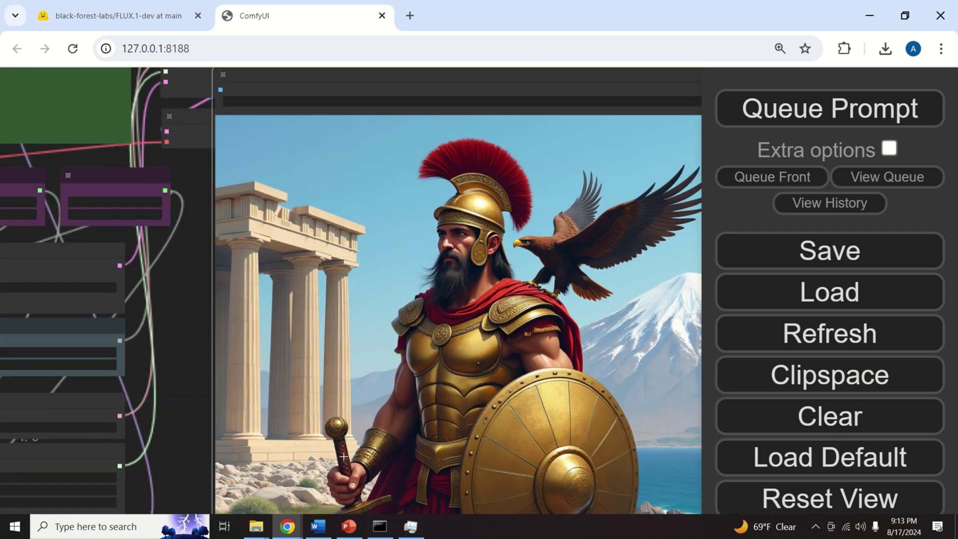
{"action": "scroll", "coordinate": [343, 456], "scroll_direction": "down", "scroll_amount": 2}
{"action": "left_click_drag", "start_coordinate": [428, 489], "coordinate": [416, 427]}
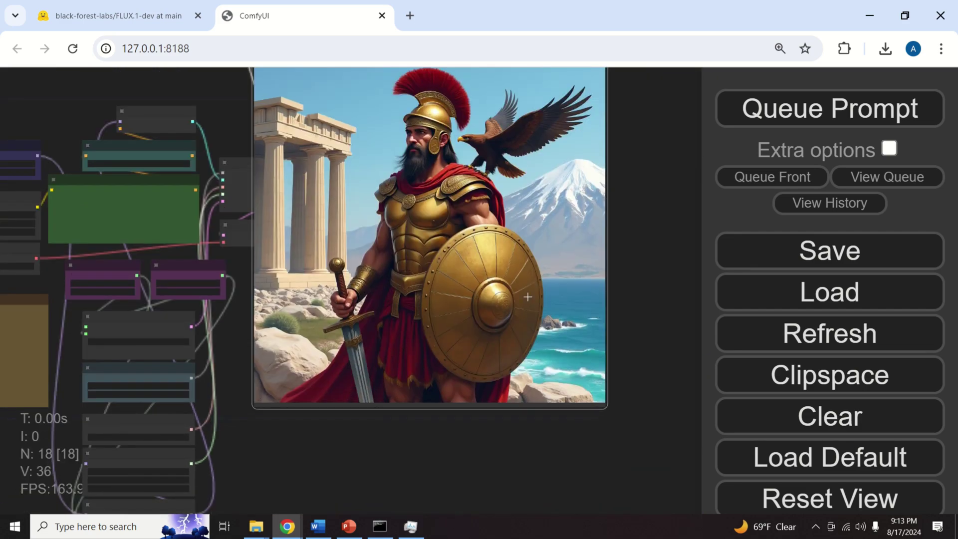
{"action": "left_click_drag", "start_coordinate": [235, 358], "coordinate": [365, 423]}
{"action": "scroll", "coordinate": [273, 287], "scroll_direction": "up", "scroll_amount": 6}
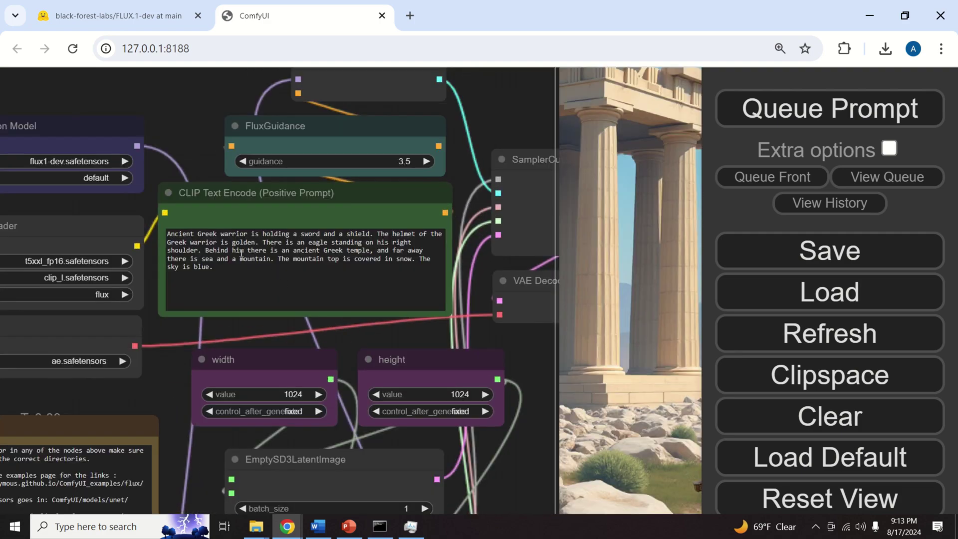
Inspect the generated image up close and as a whole, including the helmet, eagle, temple, sea and snowy mountain.
{"action": "left_click_drag", "start_coordinate": [527, 344], "coordinate": [441, 492]}
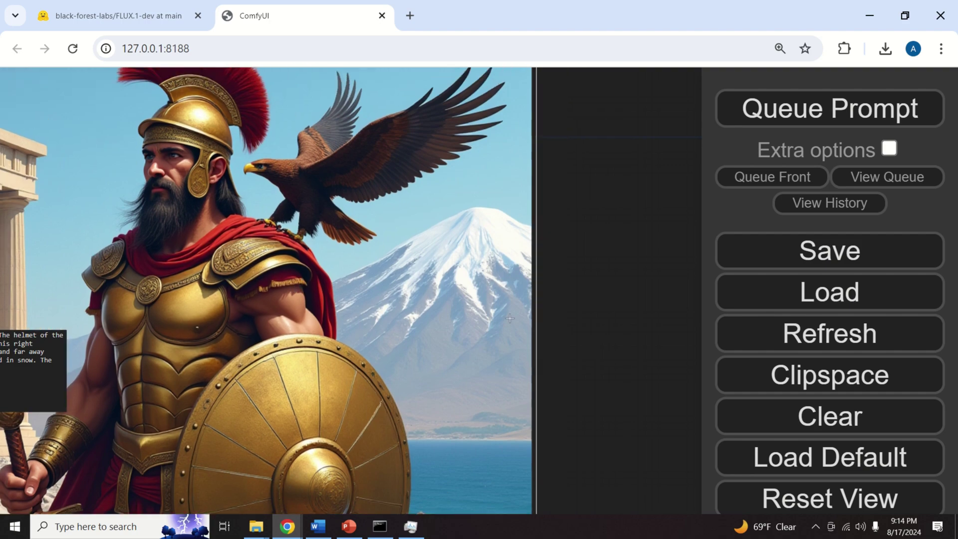
{"action": "left_click_drag", "start_coordinate": [526, 289], "coordinate": [135, 219]}
{"action": "left_click_drag", "start_coordinate": [649, 225], "coordinate": [457, 228]}
{"action": "scroll", "coordinate": [458, 229], "scroll_direction": "down", "scroll_amount": 2}
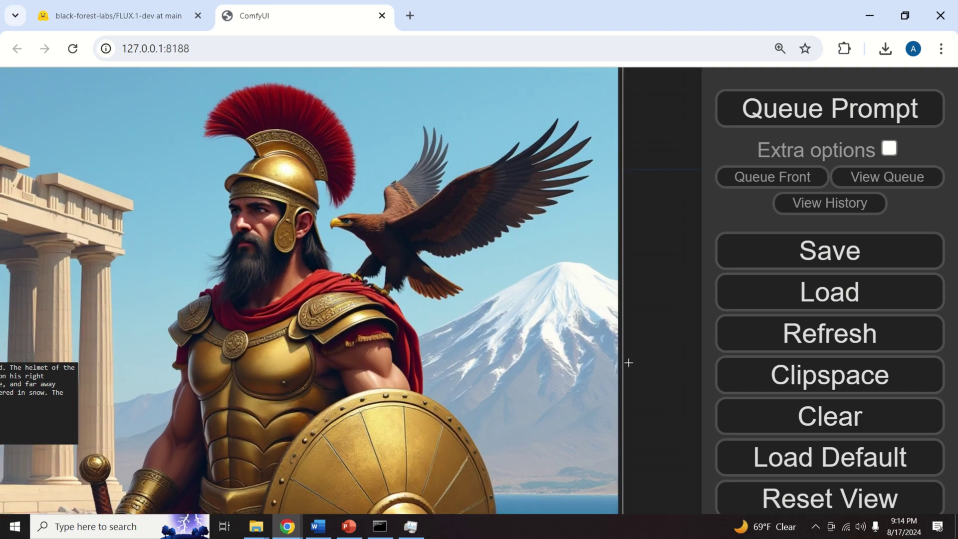
{"action": "scroll", "coordinate": [410, 261], "scroll_direction": "down", "scroll_amount": 3}
{"action": "scroll", "coordinate": [411, 262], "scroll_direction": "down", "scroll_amount": 1}
{"action": "left_click_drag", "start_coordinate": [403, 351], "coordinate": [503, 254]}
{"action": "scroll", "coordinate": [502, 254], "scroll_direction": "up", "scroll_amount": 1}
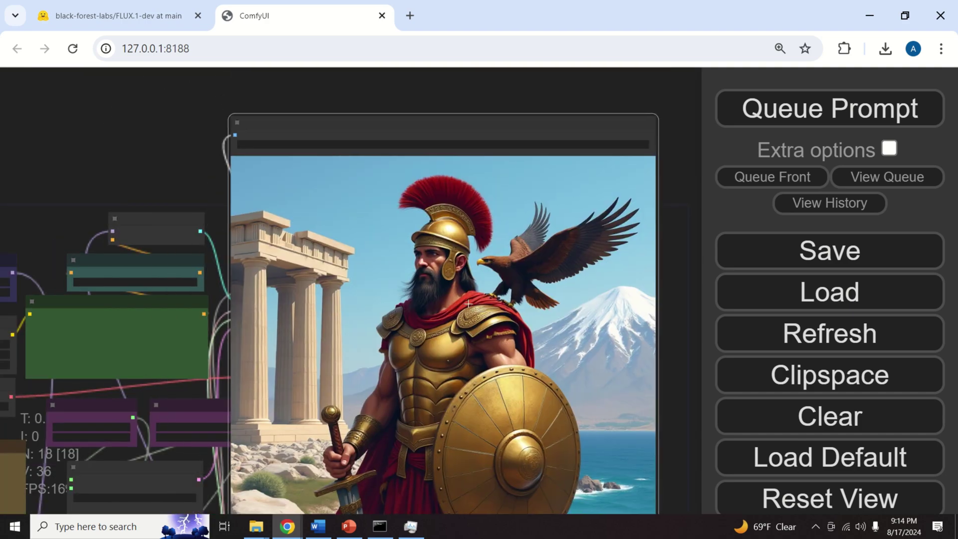
{"action": "scroll", "coordinate": [478, 279], "scroll_direction": "up", "scroll_amount": 5}
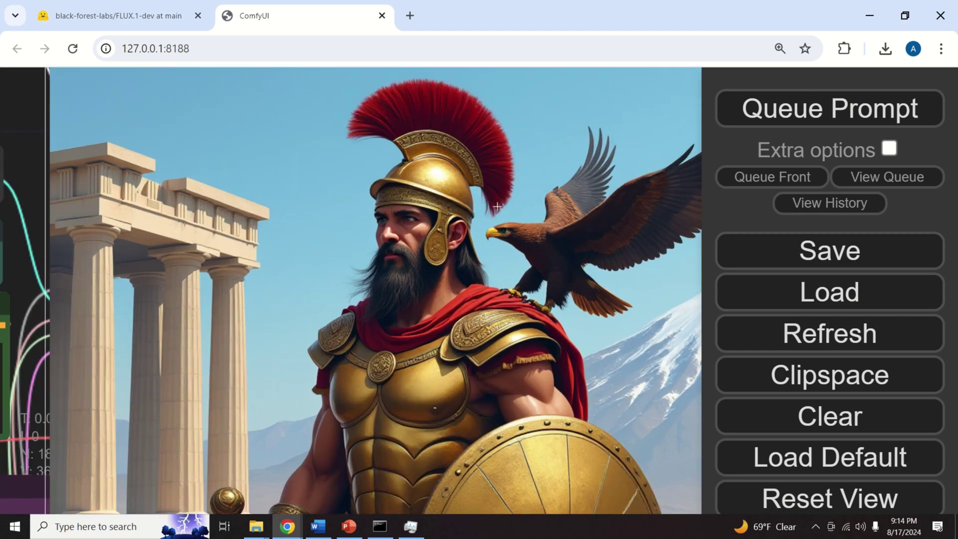
{"action": "scroll", "coordinate": [496, 205], "scroll_direction": "down", "scroll_amount": 6}
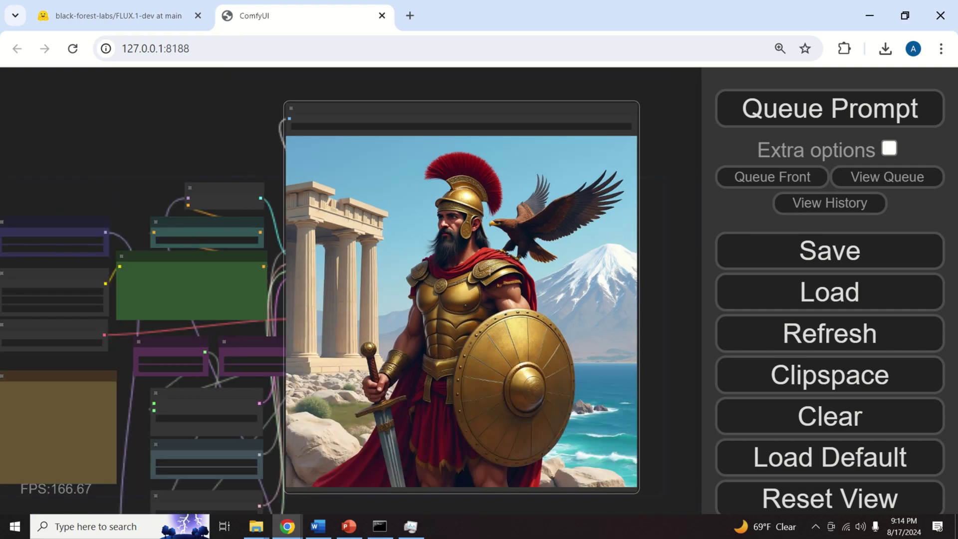
{"action": "scroll", "coordinate": [511, 315], "scroll_direction": "up", "scroll_amount": 4}
{"action": "left_click_drag", "start_coordinate": [499, 185], "coordinate": [555, 252]}
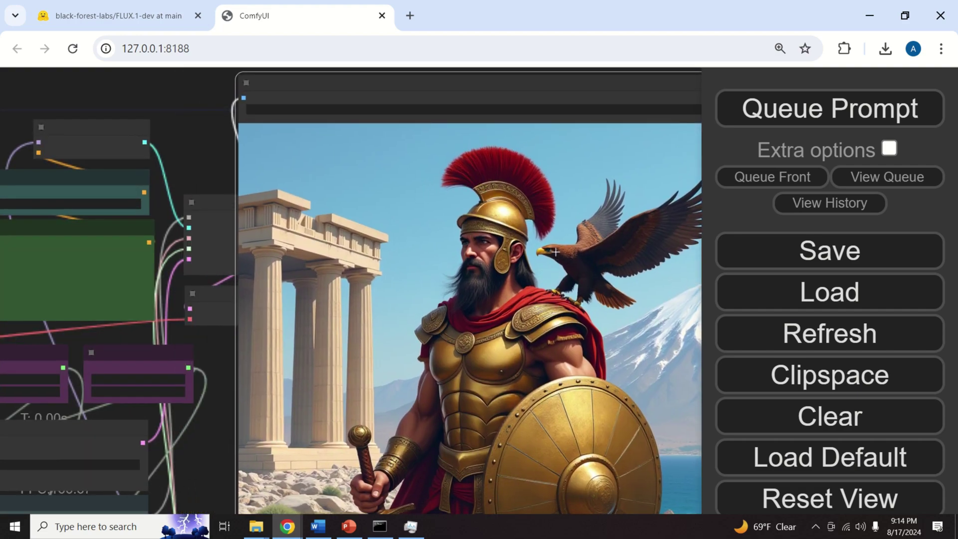
Read through the positive prompt text again and check its details against the saved warrior image.
{"action": "scroll", "coordinate": [539, 150], "scroll_direction": "down", "scroll_amount": 5}
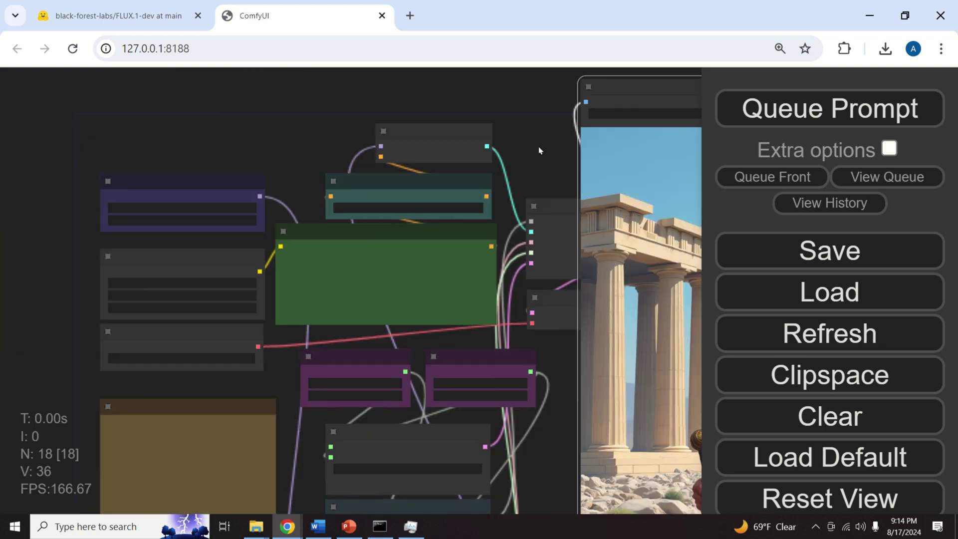
{"action": "scroll", "coordinate": [480, 243], "scroll_direction": "up", "scroll_amount": 6}
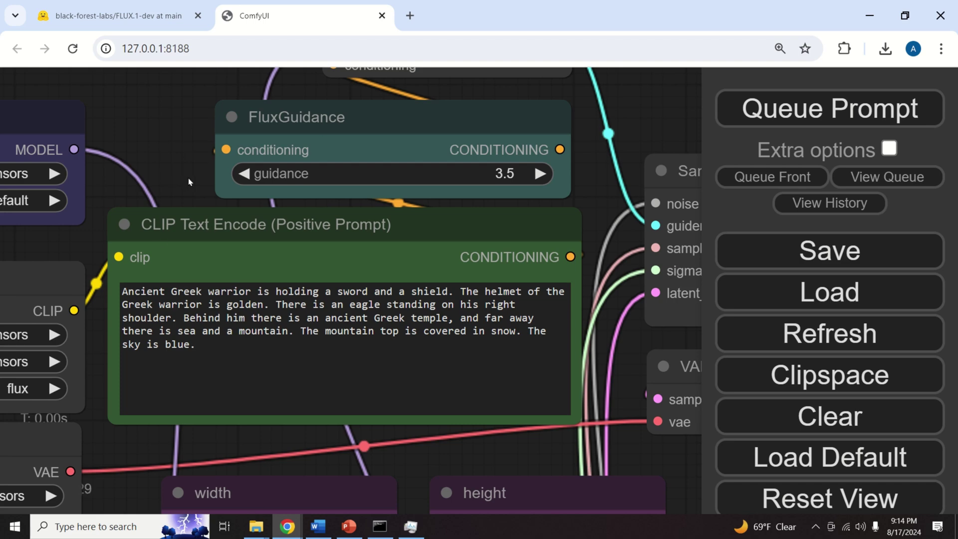
{"action": "left_click_drag", "start_coordinate": [234, 343], "coordinate": [120, 291]}
{"action": "left_click_drag", "start_coordinate": [612, 233], "coordinate": [424, 189]}
{"action": "scroll", "coordinate": [424, 189], "scroll_direction": "down", "scroll_amount": 5}
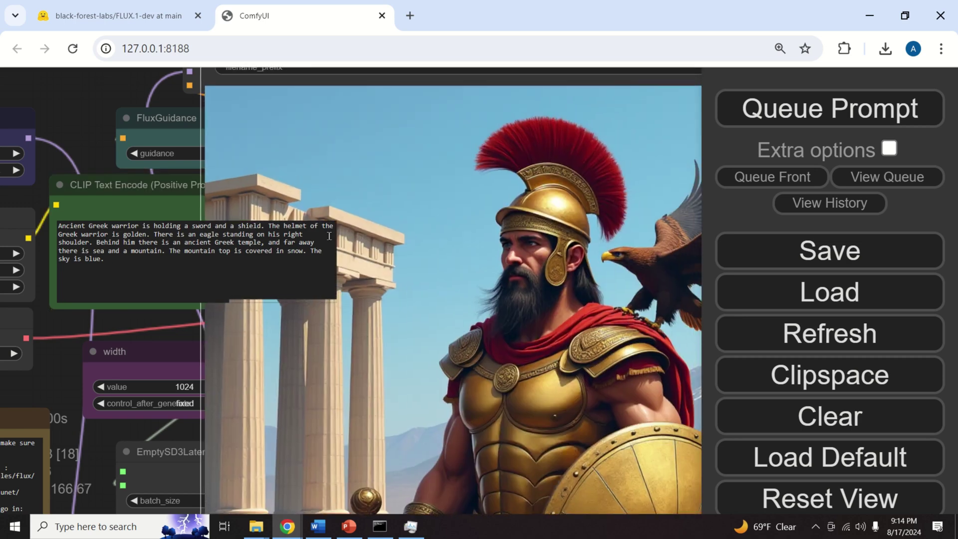
{"action": "left_click_drag", "start_coordinate": [494, 269], "coordinate": [451, 241]}
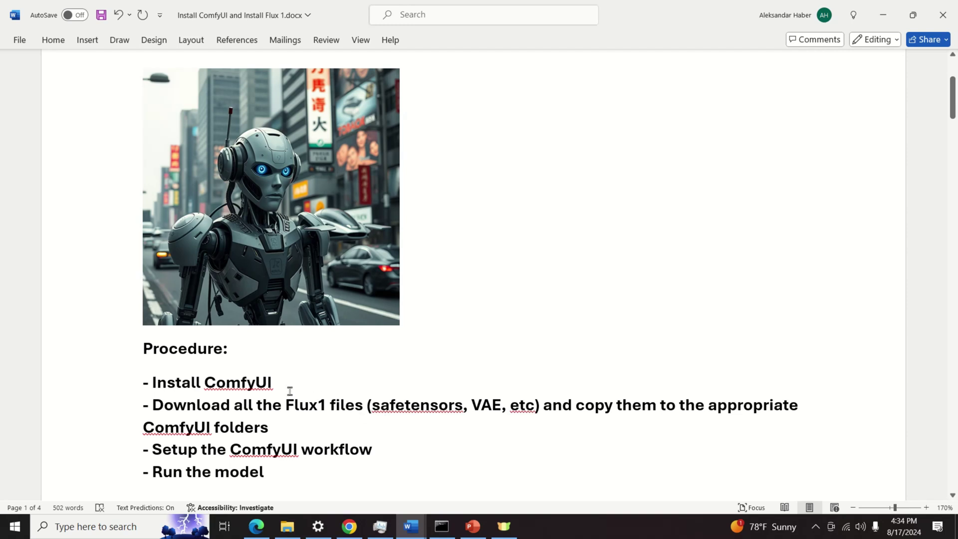
Review the procedure list in the Word document "Install ComfyUI and Install Flux 1.docx", starting with the Install ComfyUI item.
{"action": "left_click_drag", "start_coordinate": [273, 384], "coordinate": [160, 388]}
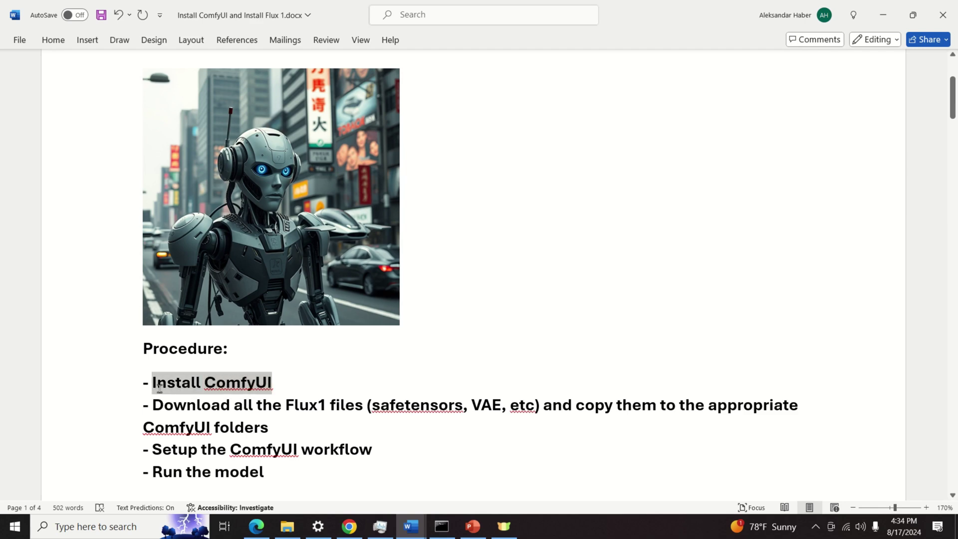
{"action": "left_click", "coordinate": [280, 433]}
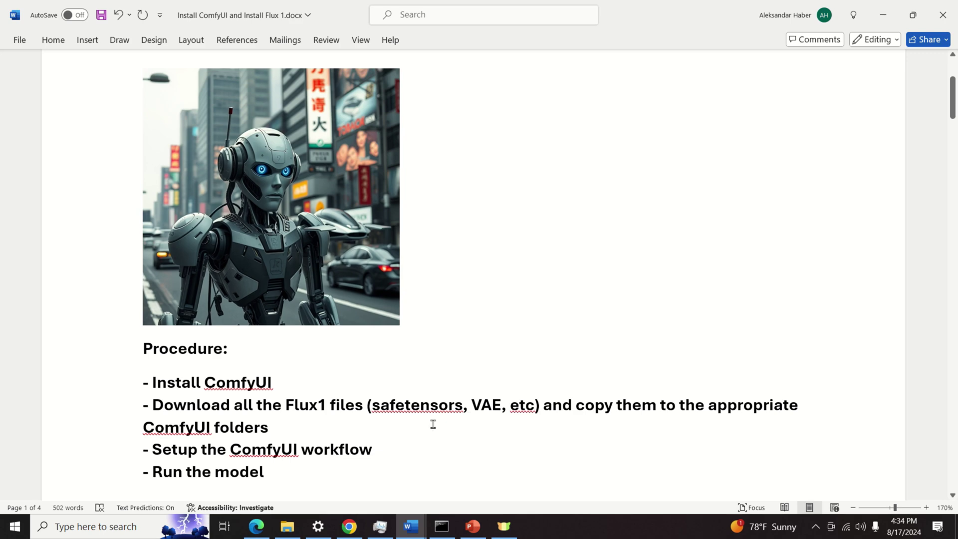
{"action": "scroll", "coordinate": [449, 406], "scroll_direction": "down", "scroll_amount": 5}
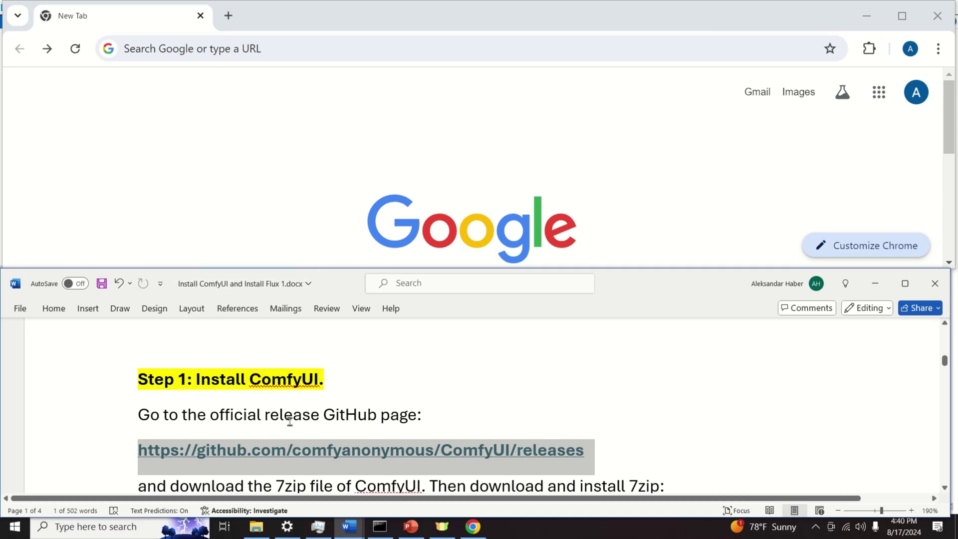
{"action": "left_click", "coordinate": [301, 418]}
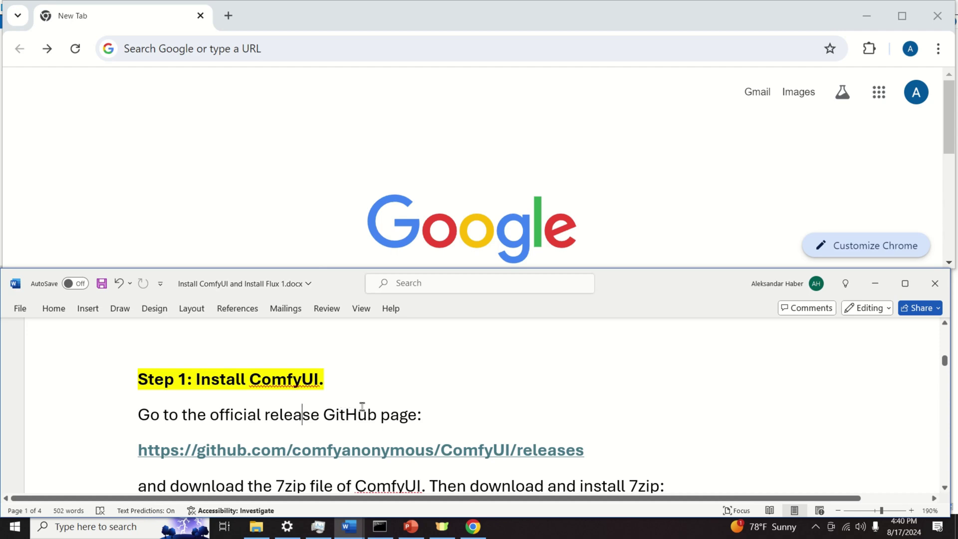
{"action": "left_click_drag", "start_coordinate": [608, 455], "coordinate": [137, 452]}
{"action": "key", "text": "ctrl+c"}
{"action": "left_click", "coordinate": [252, 50]}
{"action": "key", "text": "ctrl+v"}
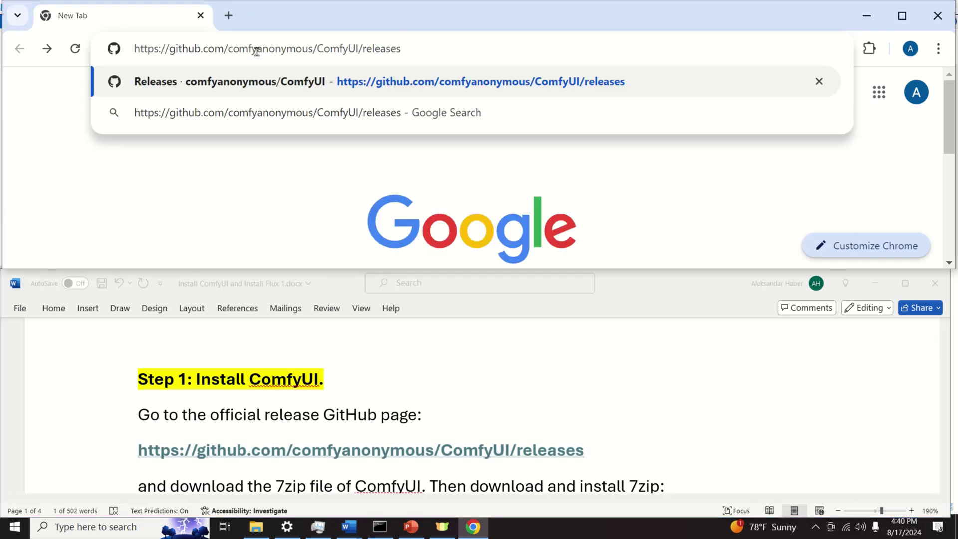
{"action": "key", "text": "Return"}
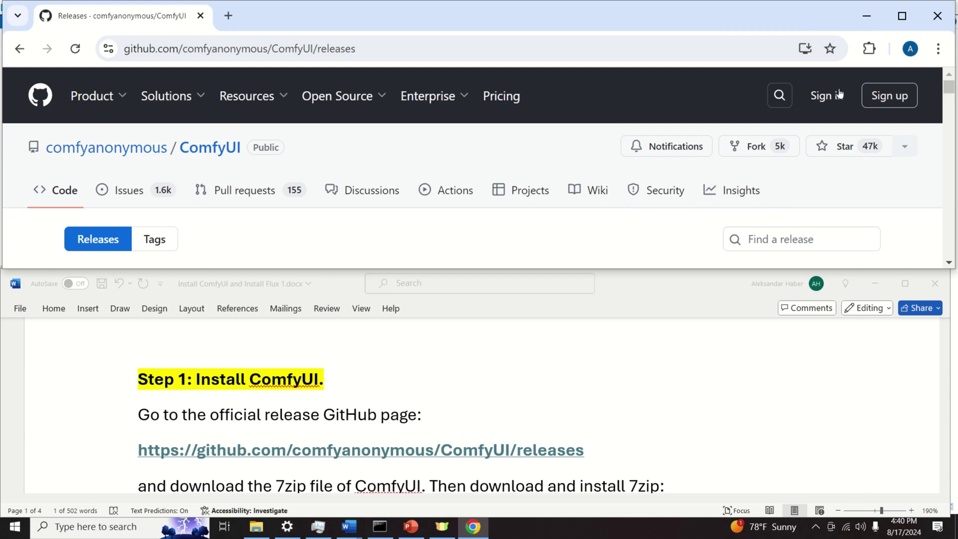
Download ComfyUI_windows_portable_nvidia.7z from the v0.0.8 release assets and check its download progress.
{"action": "left_click", "coordinate": [902, 16]}
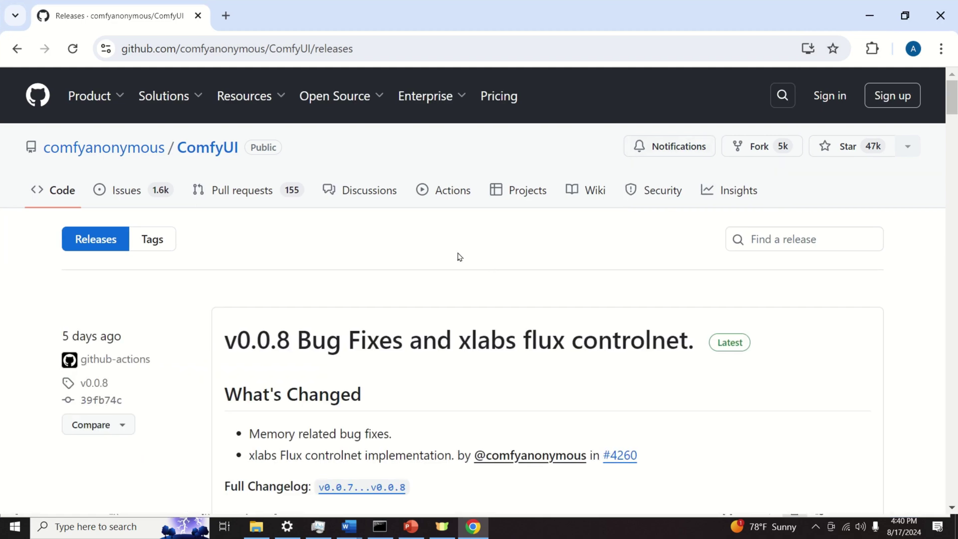
{"action": "scroll", "coordinate": [459, 257], "scroll_direction": "down", "scroll_amount": 7}
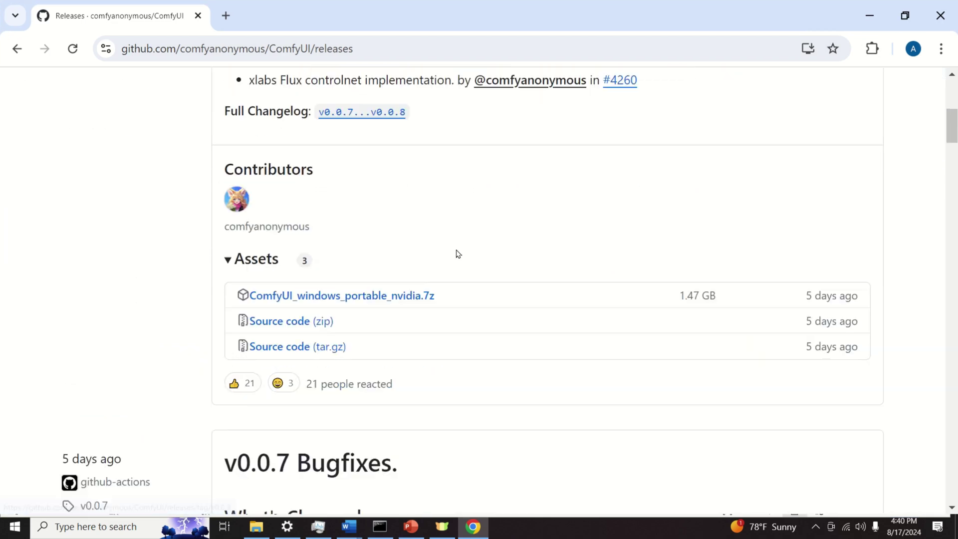
{"action": "scroll", "coordinate": [458, 253], "scroll_direction": "up", "scroll_amount": 1}
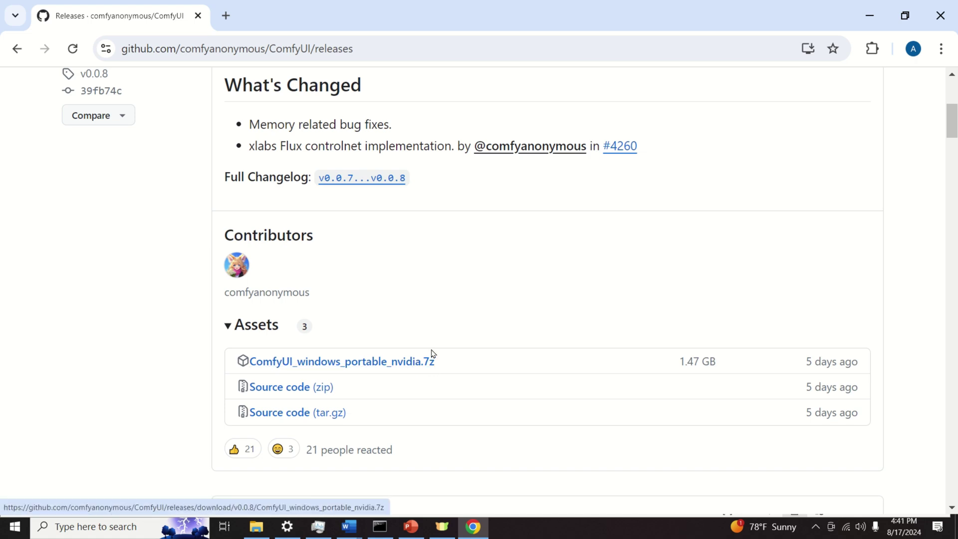
{"action": "left_click", "coordinate": [386, 370]}
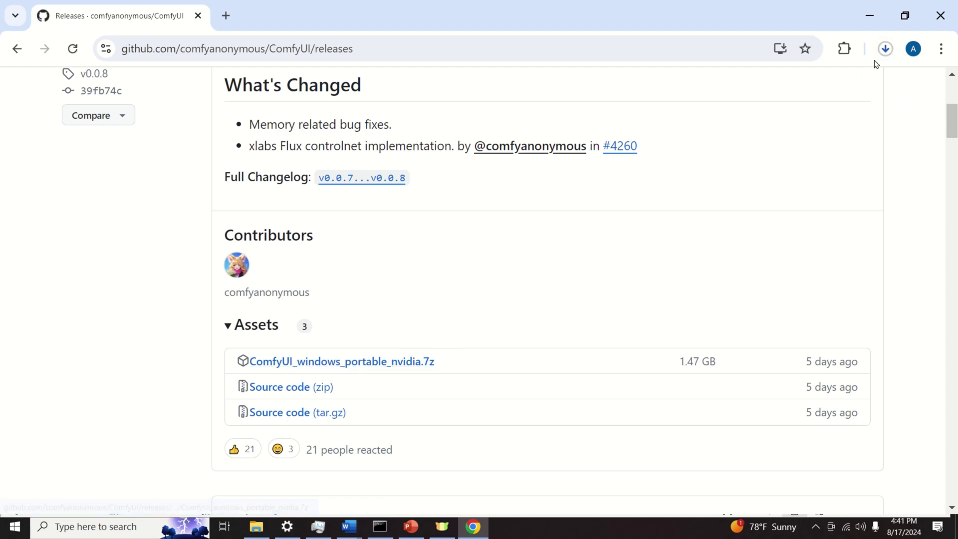
{"action": "left_click", "coordinate": [886, 50]}
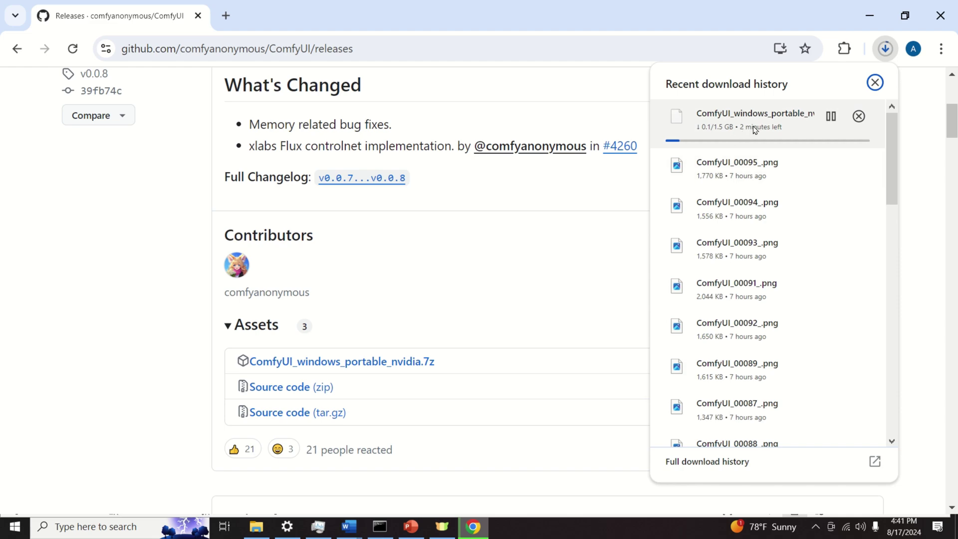
{"action": "left_click", "coordinate": [905, 20]}
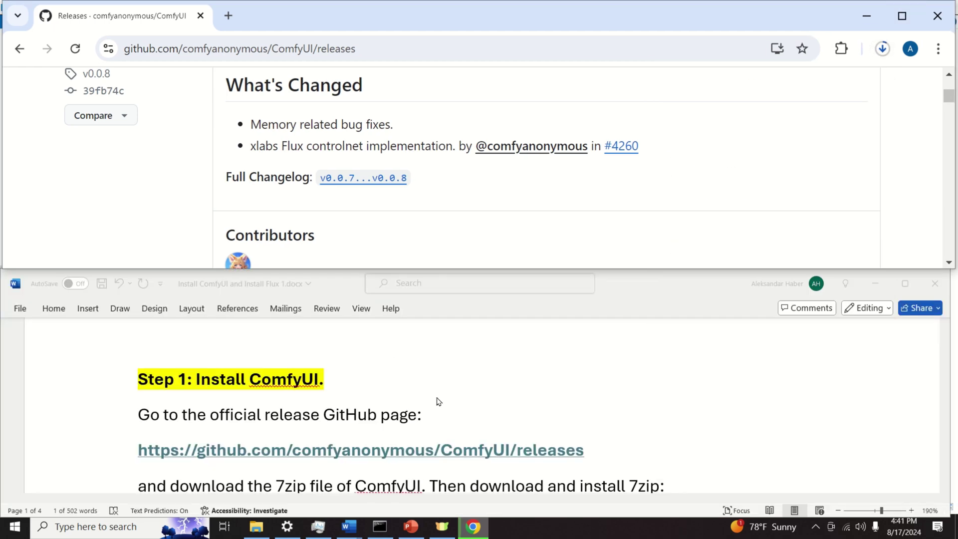
{"action": "scroll", "coordinate": [448, 396], "scroll_direction": "down", "scroll_amount": 1}
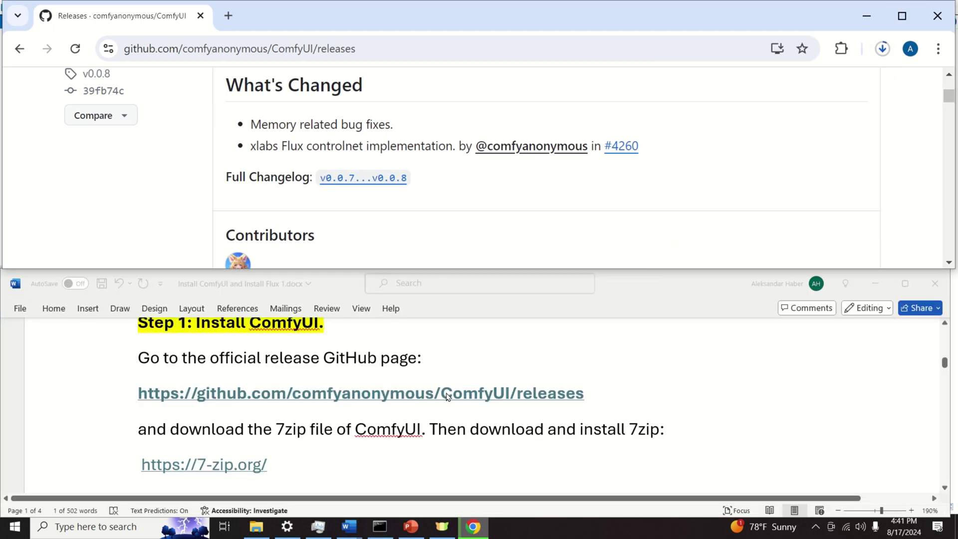
{"action": "left_click", "coordinate": [255, 464]}
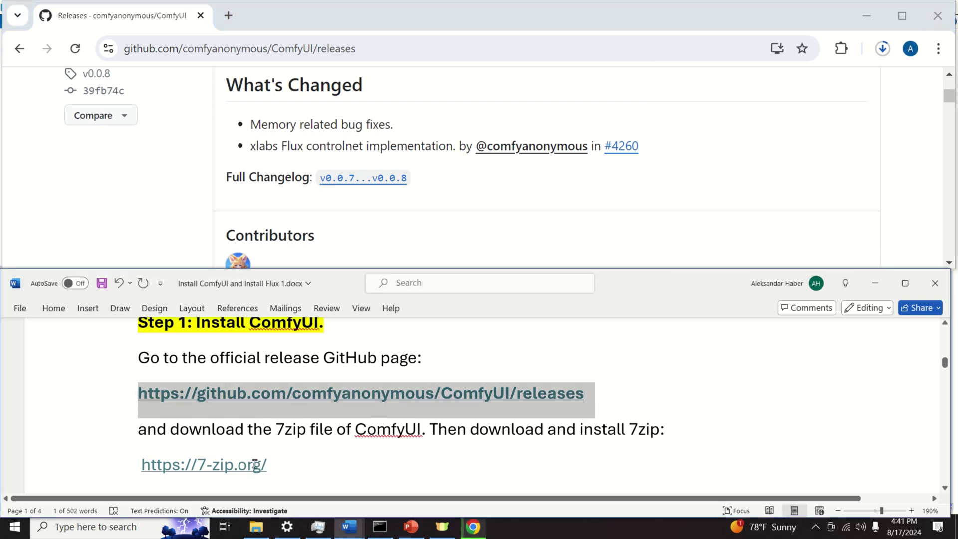
{"action": "triple_click", "coordinate": [154, 464]}
{"action": "right_click", "coordinate": [155, 464]}
{"action": "left_click", "coordinate": [197, 192]}
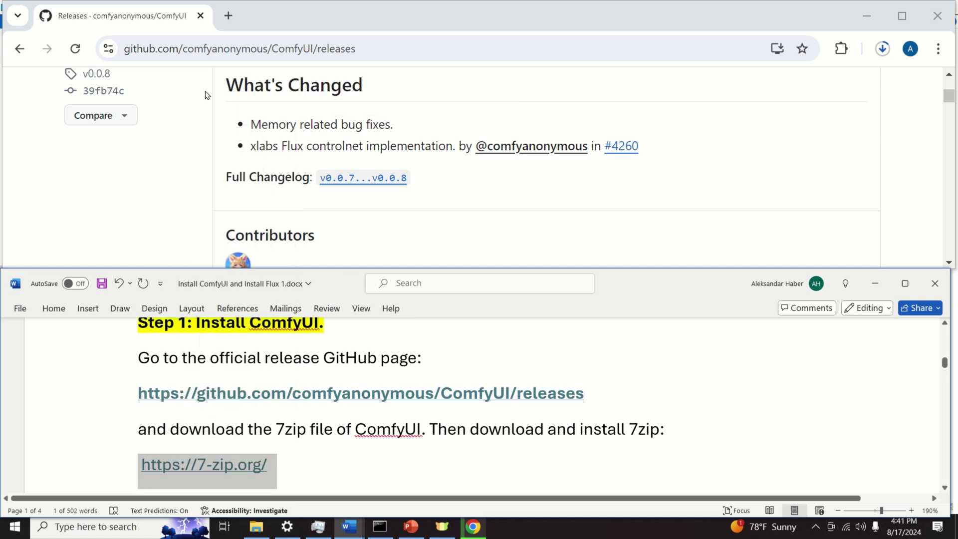
{"action": "left_click", "coordinate": [228, 15]}
{"action": "left_click", "coordinate": [243, 49]}
{"action": "right_click", "coordinate": [242, 49]}
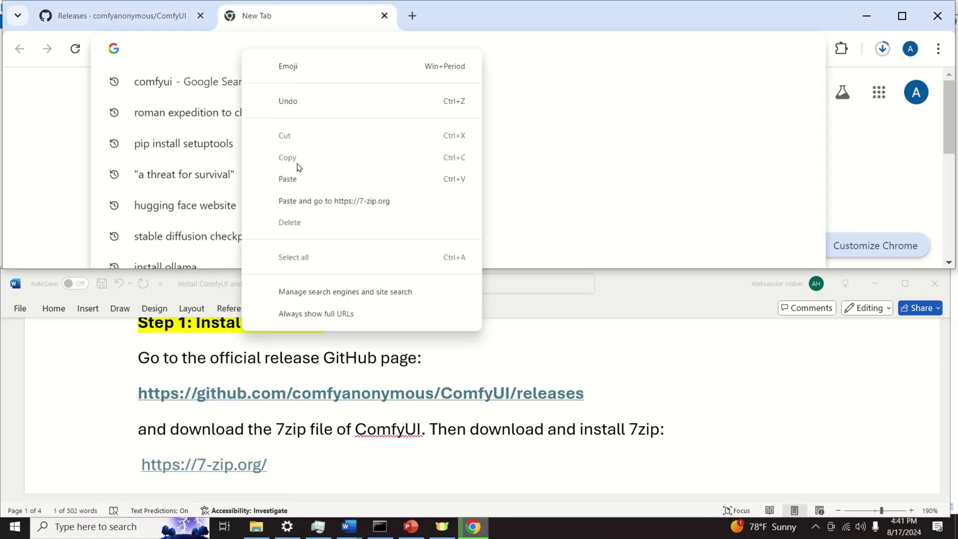
{"action": "left_click", "coordinate": [298, 178]}
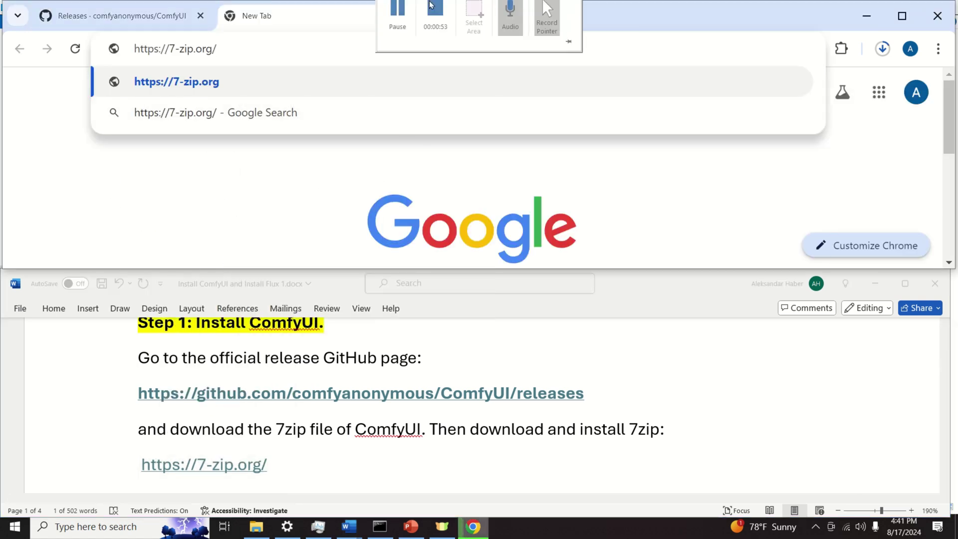
{"action": "key", "text": "Return"}
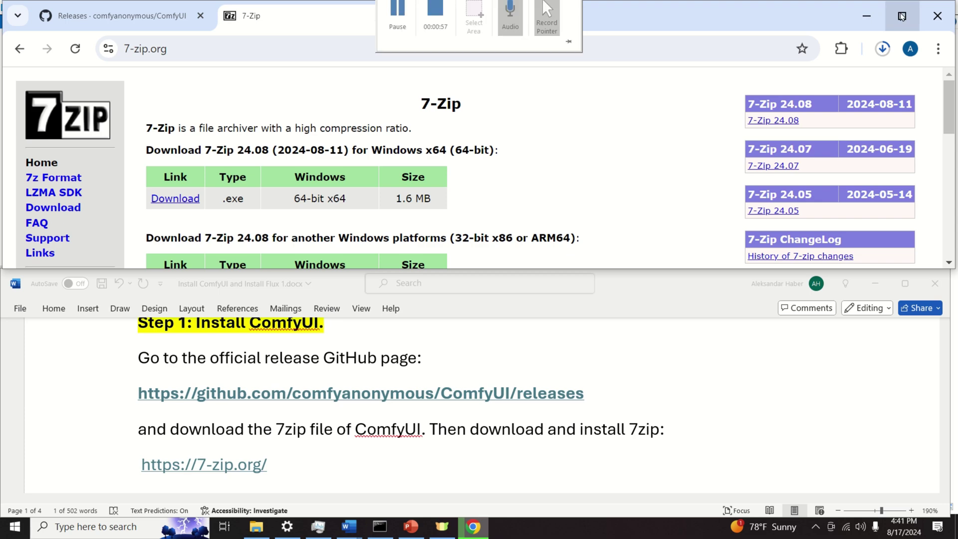
{"action": "double_click", "coordinate": [542, 14]}
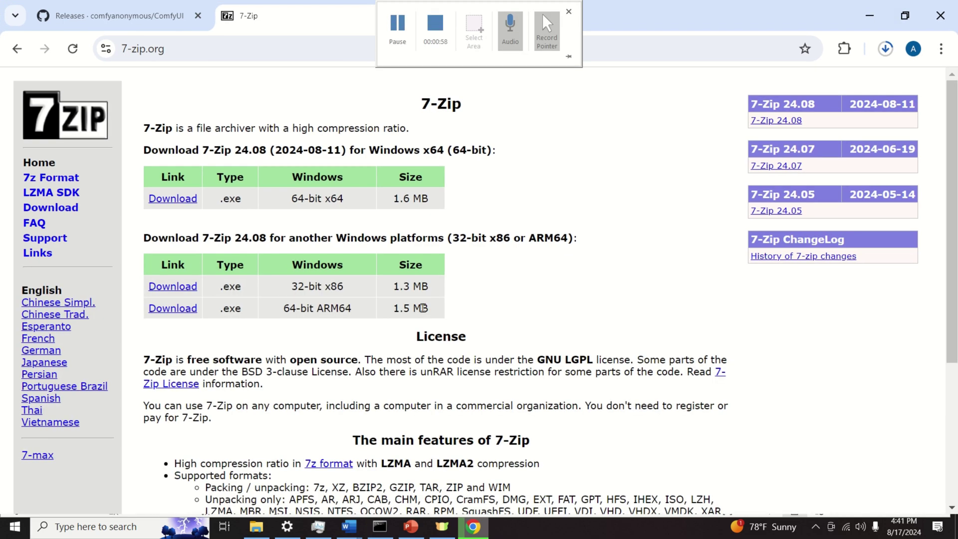
{"action": "left_click", "coordinate": [177, 198]}
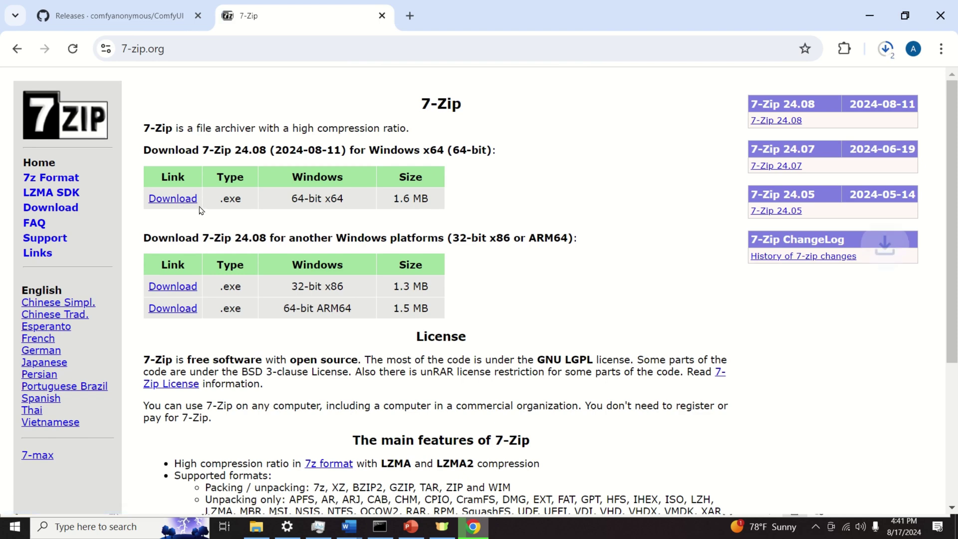
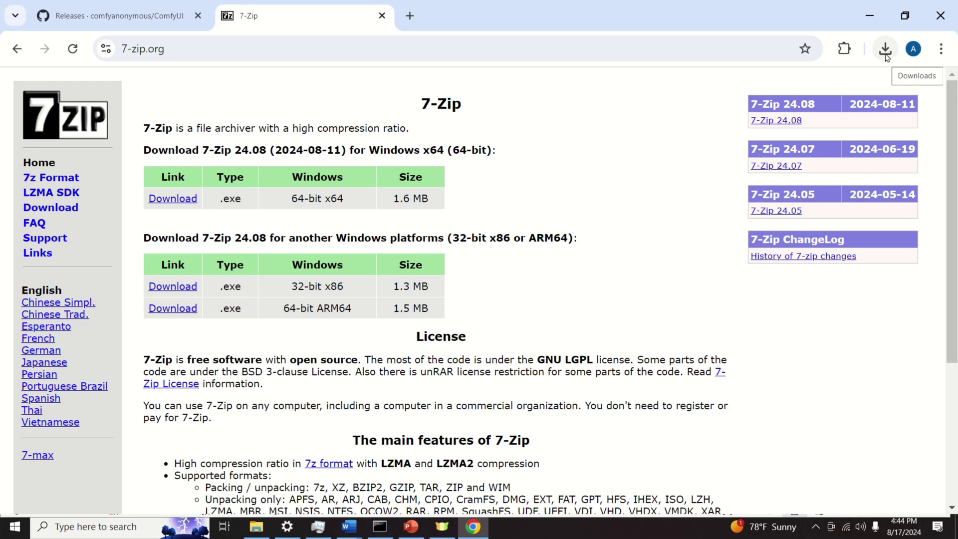
Show the downloaded 7z2408-x64.exe in its Downloads folder from the browser's download history and maximize the File Explorer window.
{"action": "left_click", "coordinate": [885, 49]}
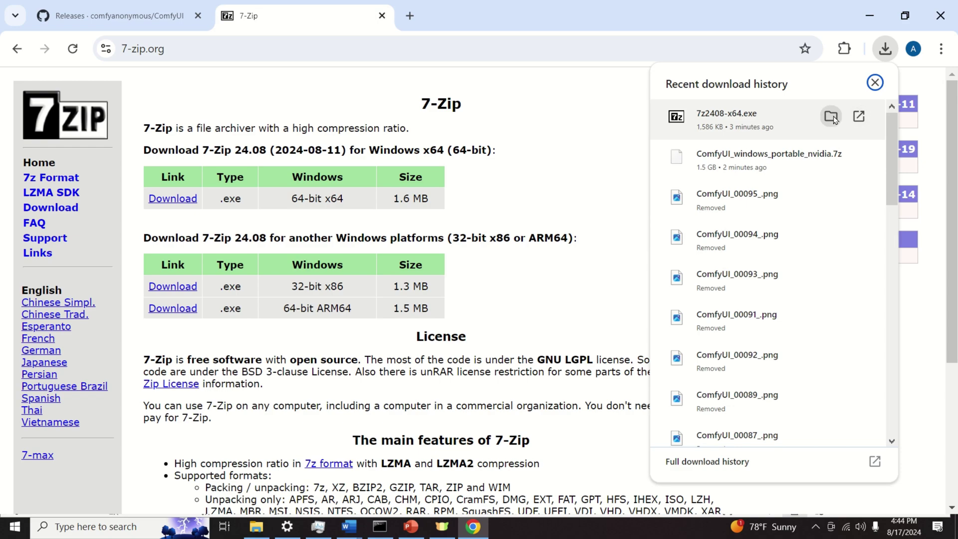
{"action": "left_click", "coordinate": [831, 116]}
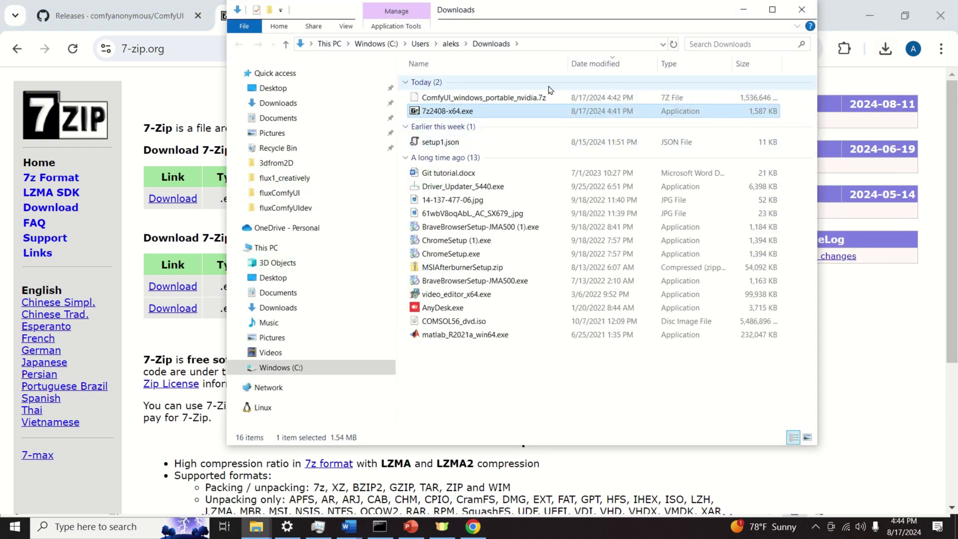
{"action": "left_click", "coordinate": [773, 9]}
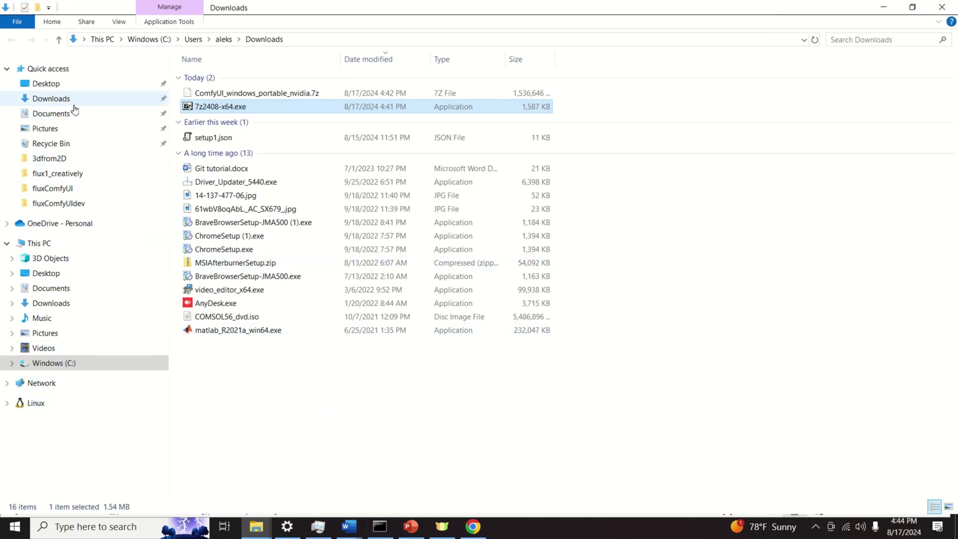
Run 7z2408-x64.exe as administrator and install 7-Zip 24.08 into C:\Program Files\7-Zip\, closing the setup when done.
{"action": "right_click", "coordinate": [242, 107]}
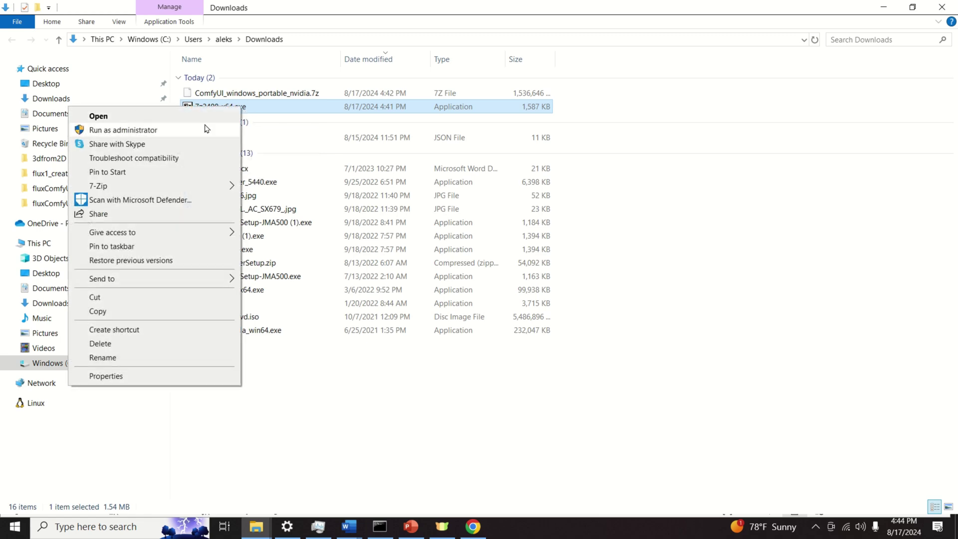
{"action": "left_click", "coordinate": [181, 133]}
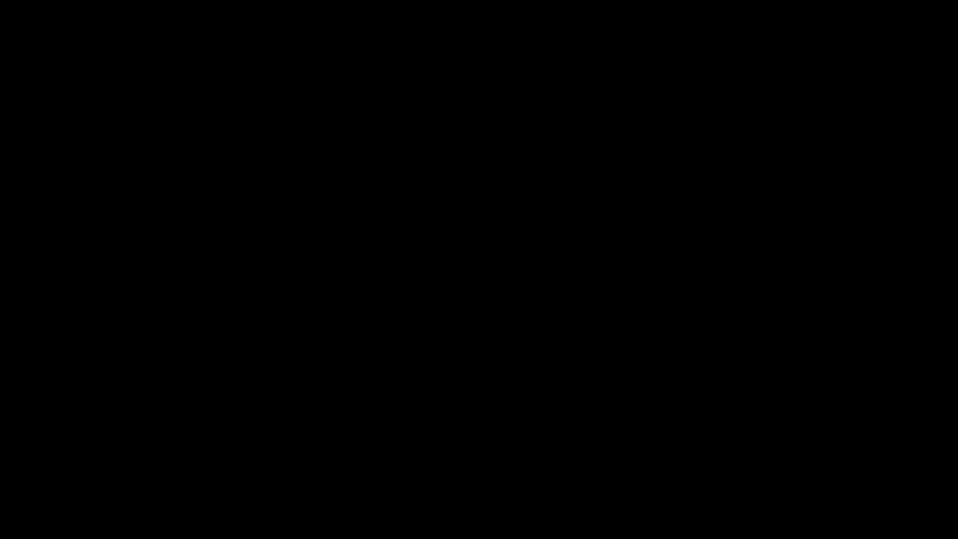
{"action": "left_click", "coordinate": [423, 264]}
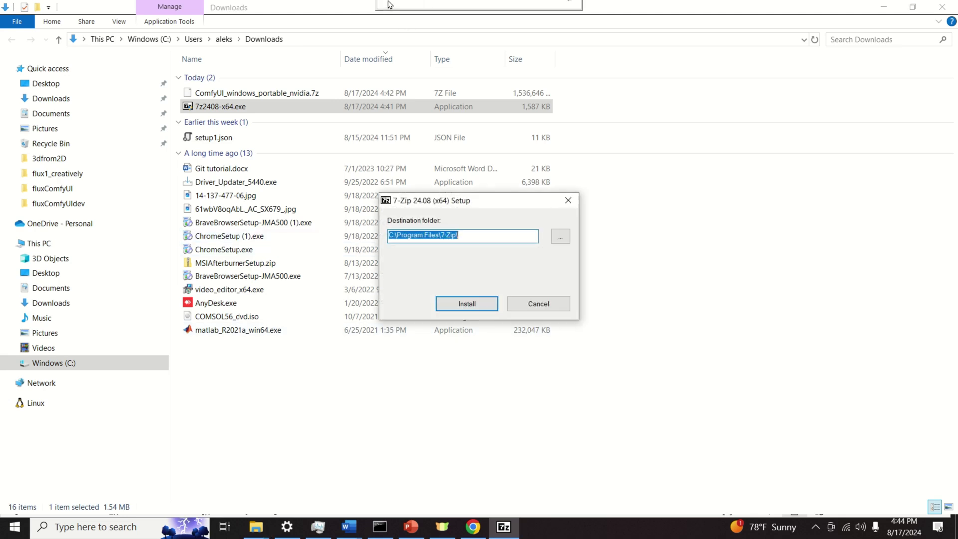
{"action": "left_click", "coordinate": [474, 304]}
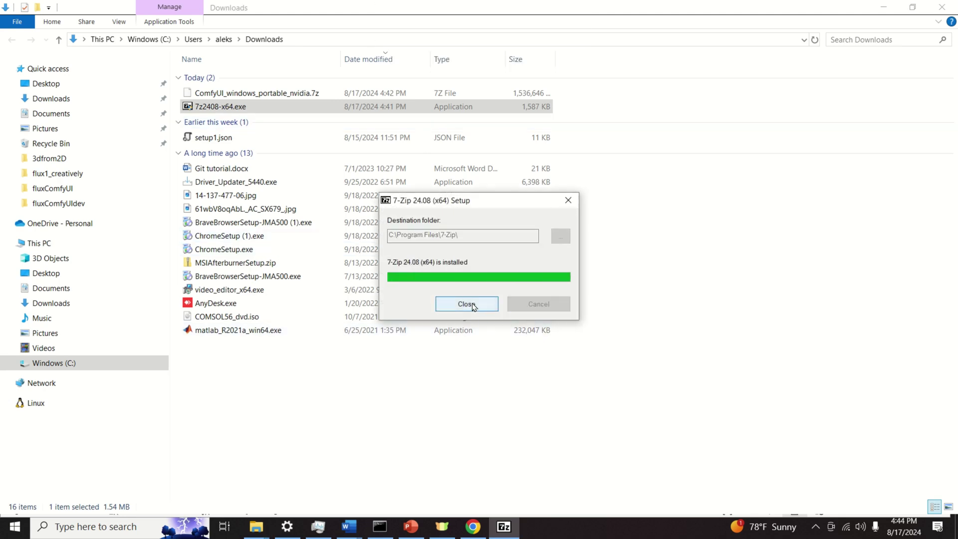
{"action": "left_click", "coordinate": [468, 304]}
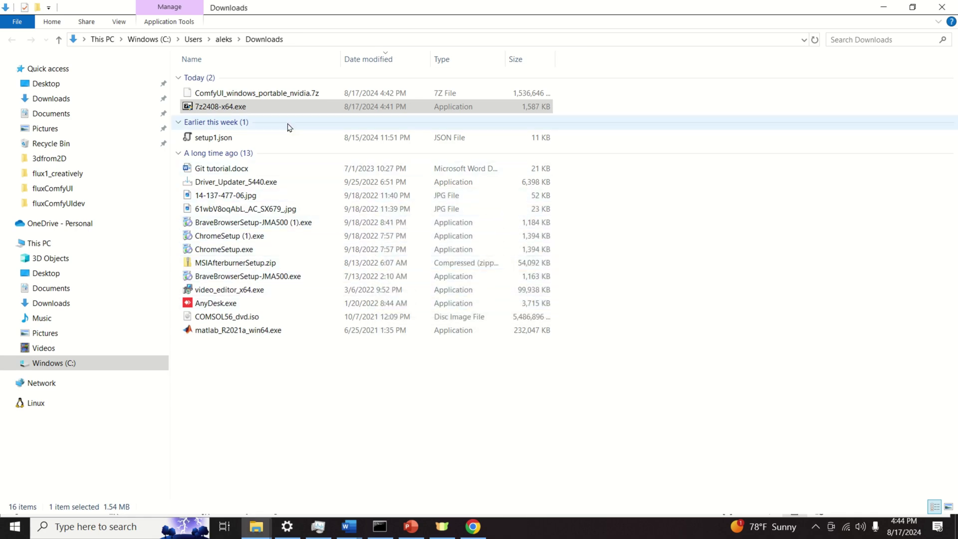
Extract ComfyUI_windows_portable_nvidia.7z directly into the Downloads folder with 7-Zip.
{"action": "left_click", "coordinate": [286, 99]}
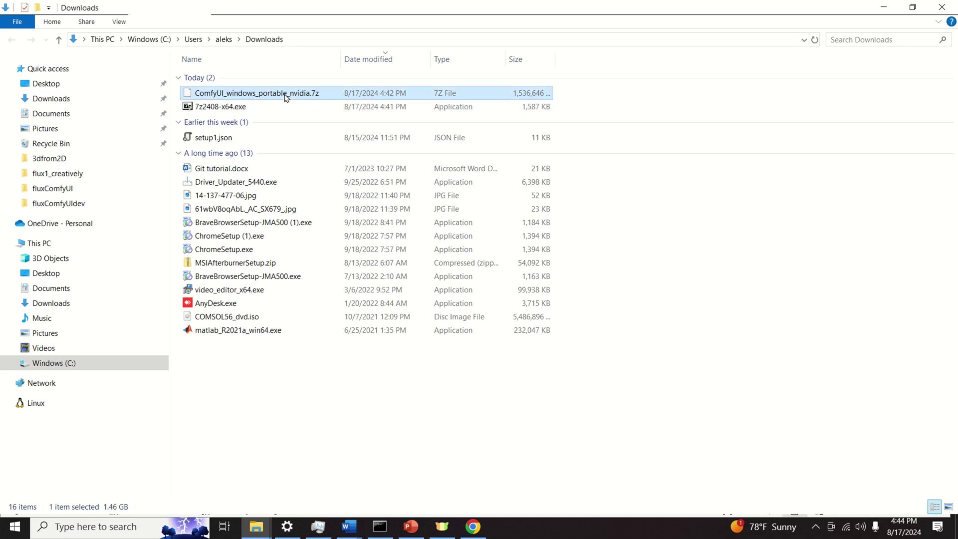
{"action": "right_click", "coordinate": [286, 96]}
{"action": "mouse_move", "coordinate": [251, 135]}
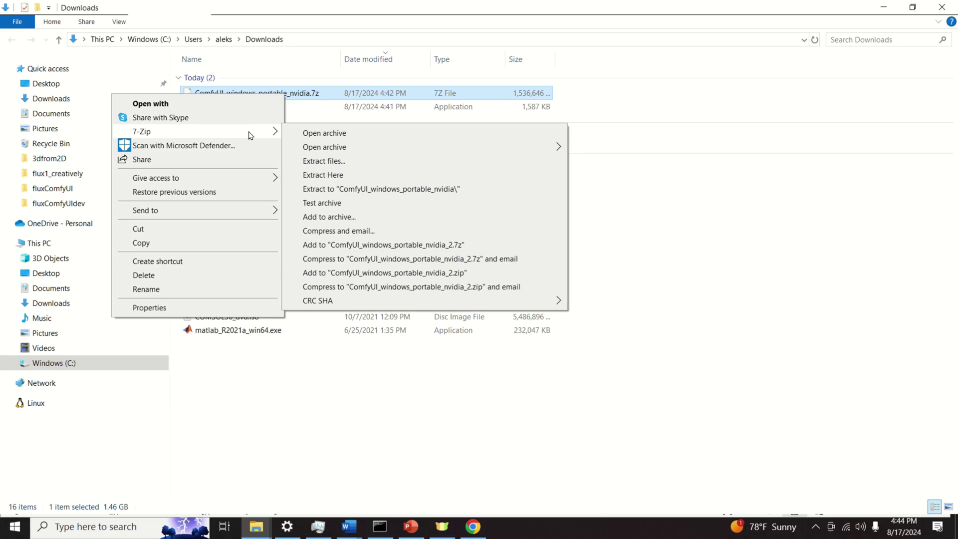
{"action": "left_click", "coordinate": [361, 179]}
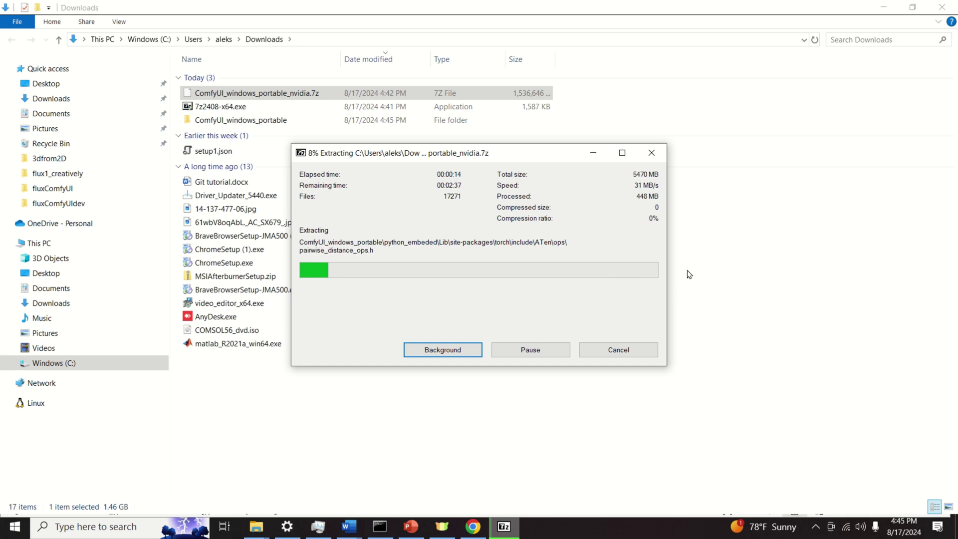
{"action": "left_click", "coordinate": [816, 529]}
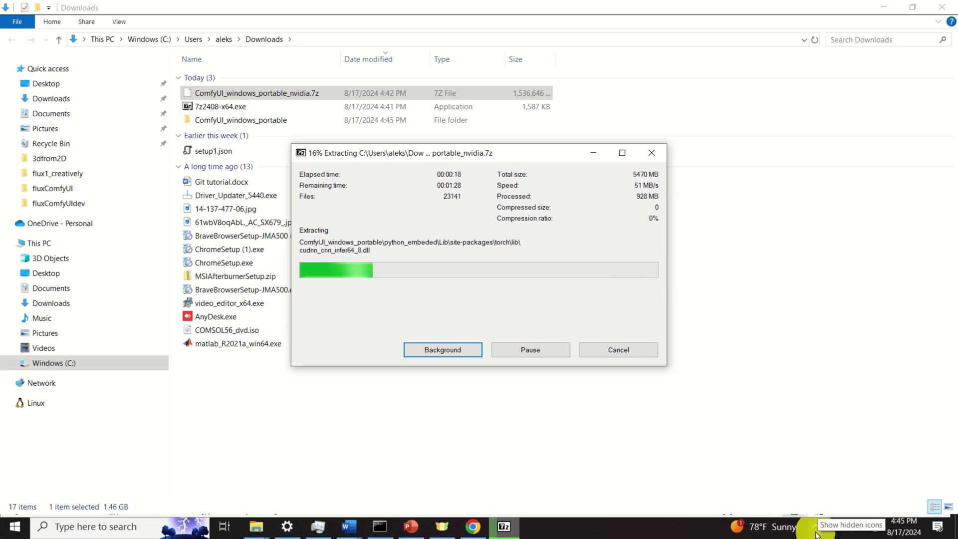
{"action": "left_click", "coordinate": [816, 530]}
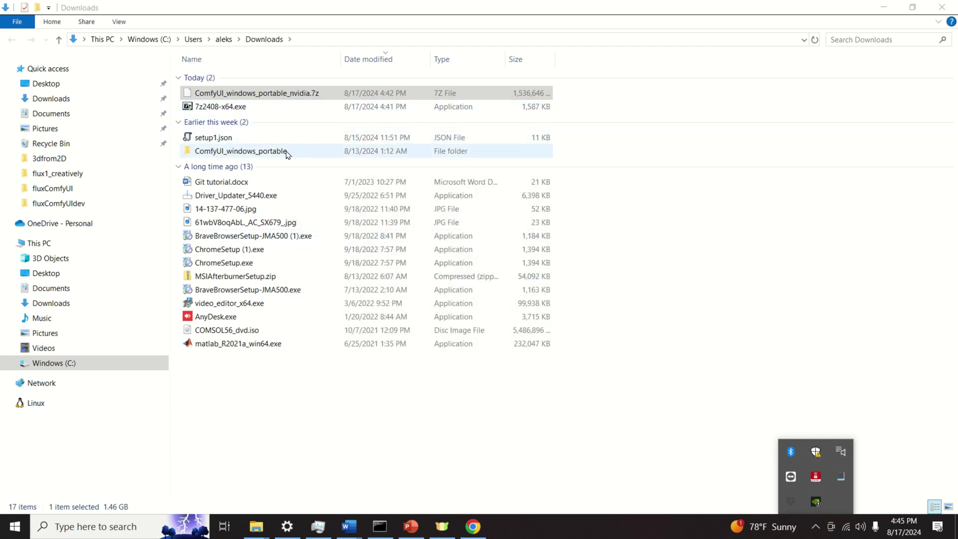
Check the contents of the extracted ComfyUI_windows_portable folder and move it from Downloads to the root of the C: drive.
{"action": "double_click", "coordinate": [273, 156]}
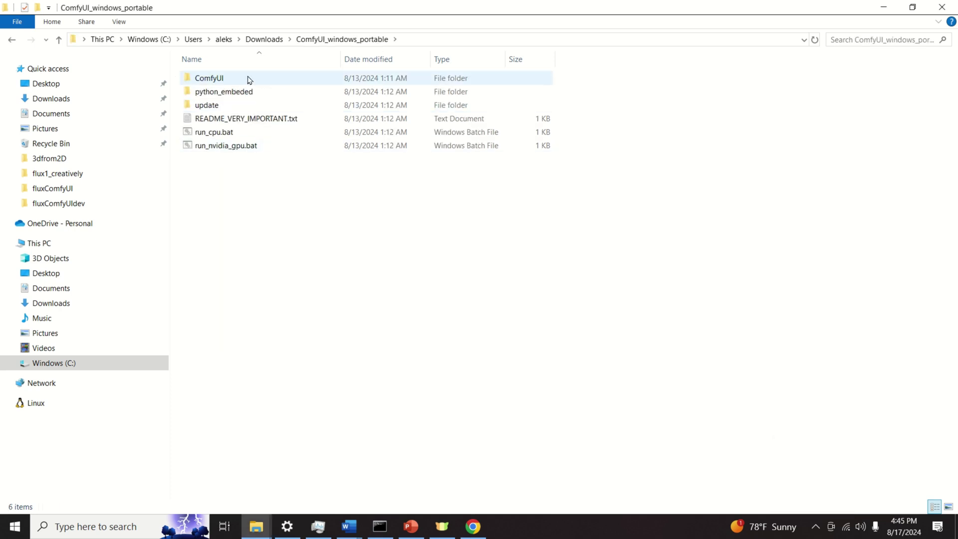
{"action": "left_click", "coordinate": [263, 39]}
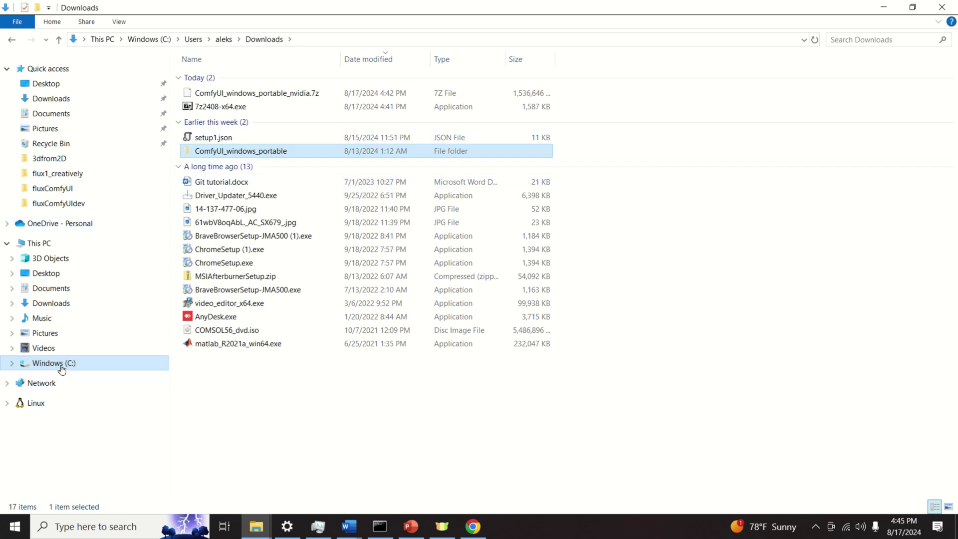
{"action": "left_click", "coordinate": [78, 365]}
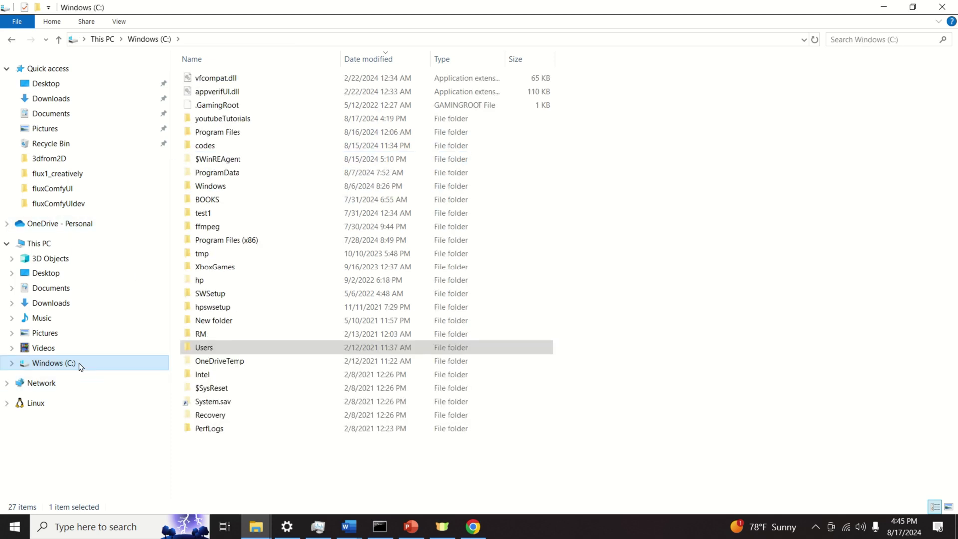
{"action": "left_click", "coordinate": [359, 479]}
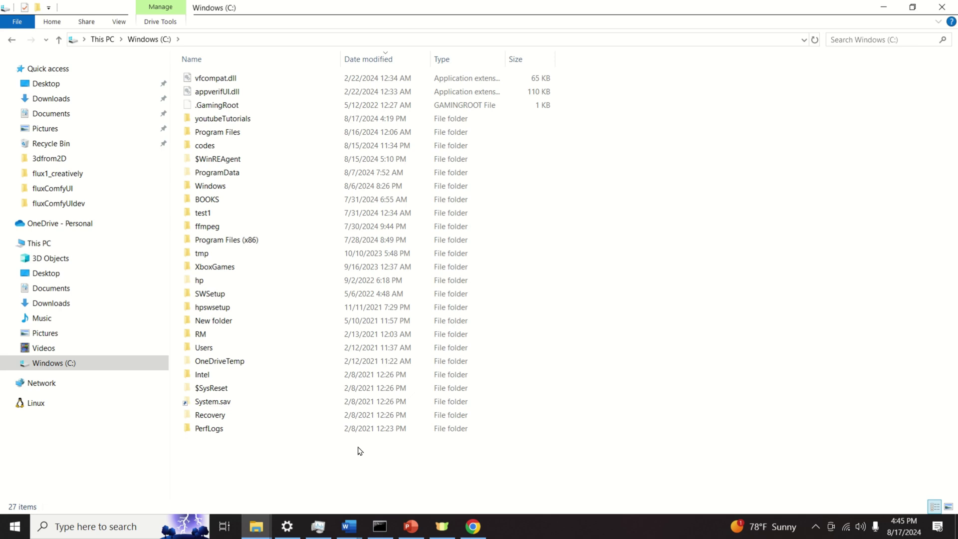
{"action": "key", "text": "ctrl+v"}
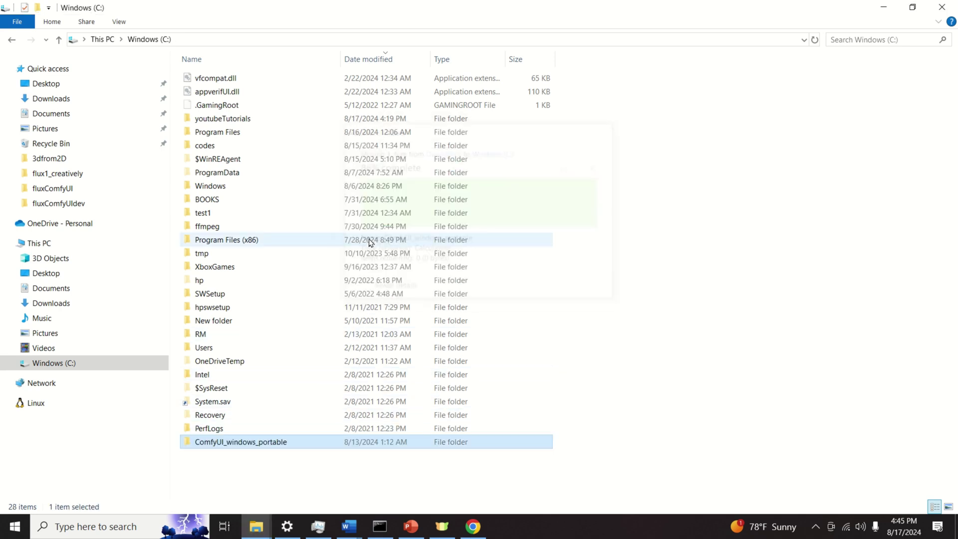
Launch ComfyUI with run_nvidia_gpu.bat from C:\ComfyUI_windows_portable and look over the nodes of the loaded workflow.
{"action": "double_click", "coordinate": [264, 442]}
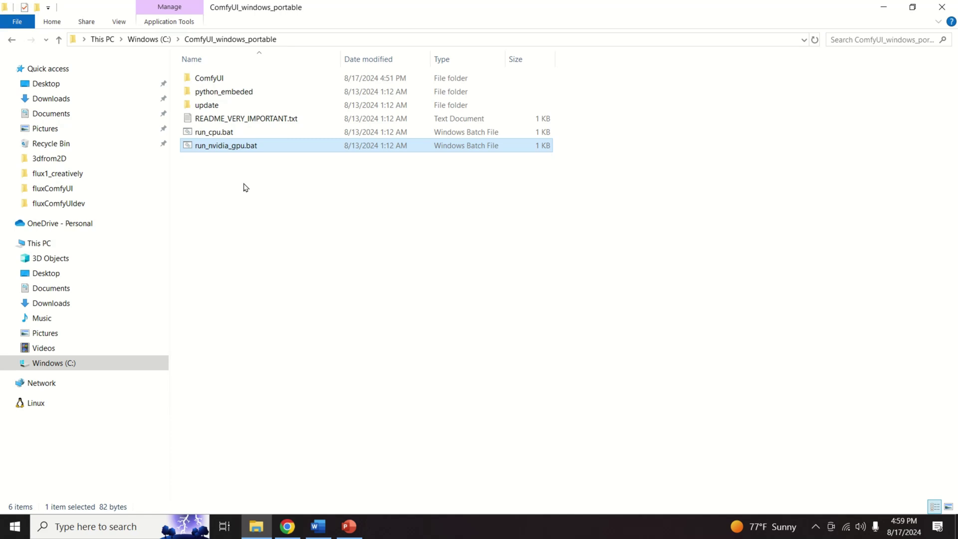
{"action": "double_click", "coordinate": [252, 146]}
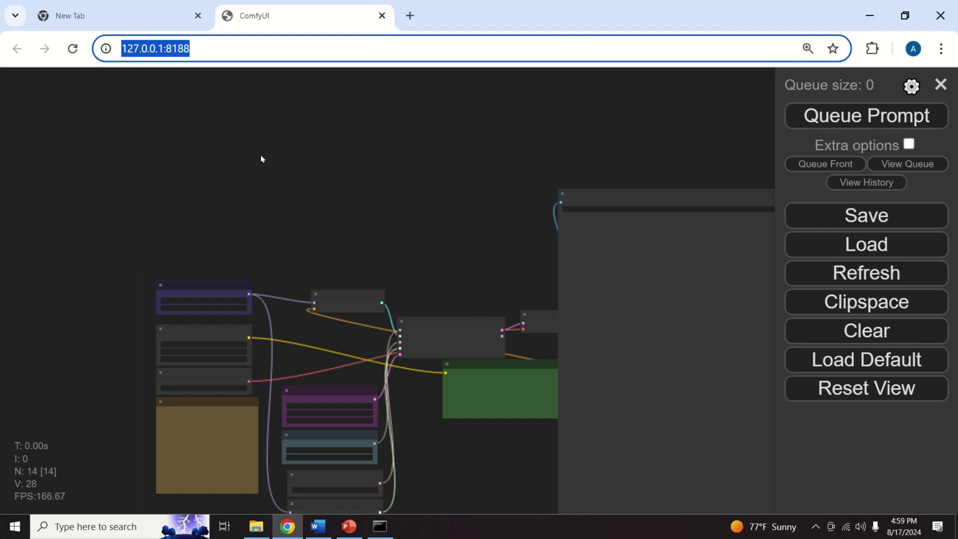
{"action": "scroll", "coordinate": [305, 209], "scroll_direction": "up", "scroll_amount": 5}
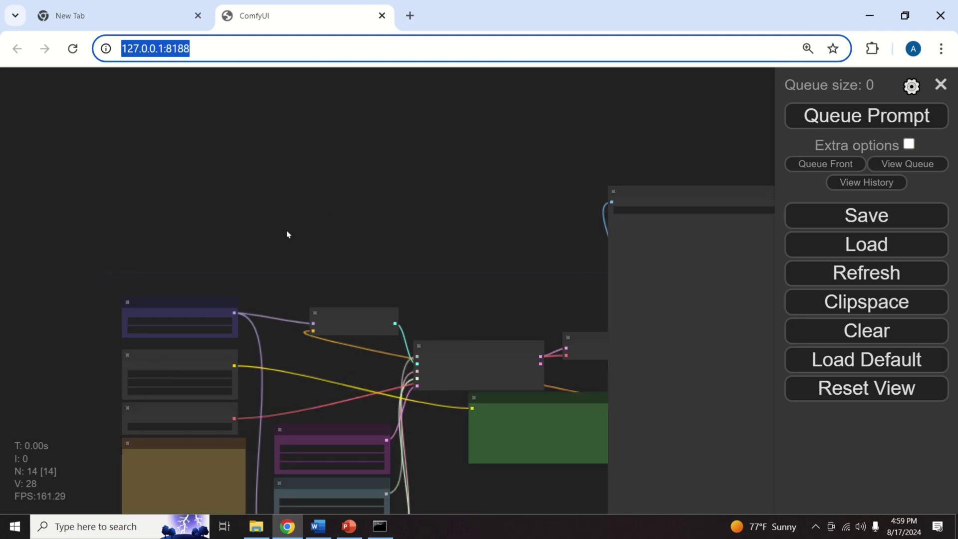
{"action": "scroll", "coordinate": [287, 237], "scroll_direction": "up", "scroll_amount": 3}
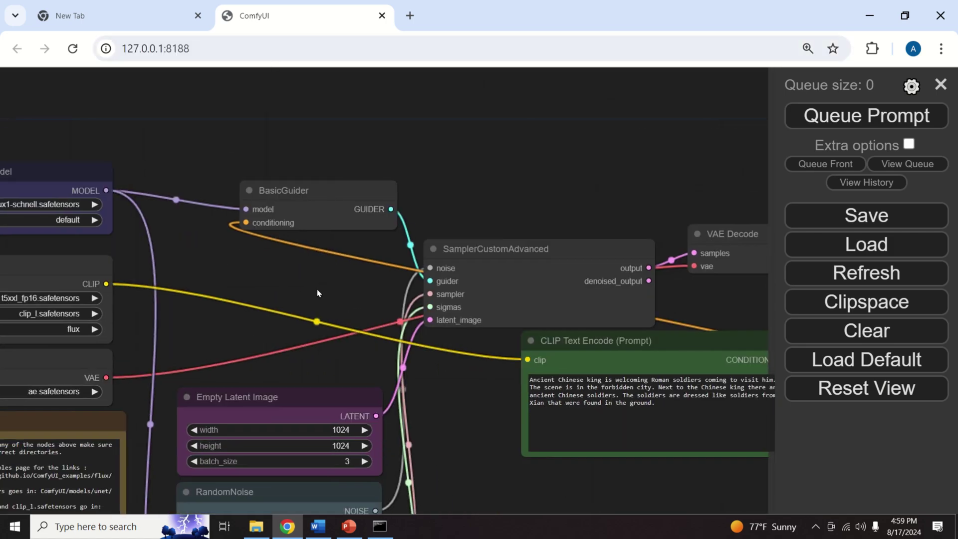
{"action": "scroll", "coordinate": [317, 293], "scroll_direction": "up", "scroll_amount": 3}
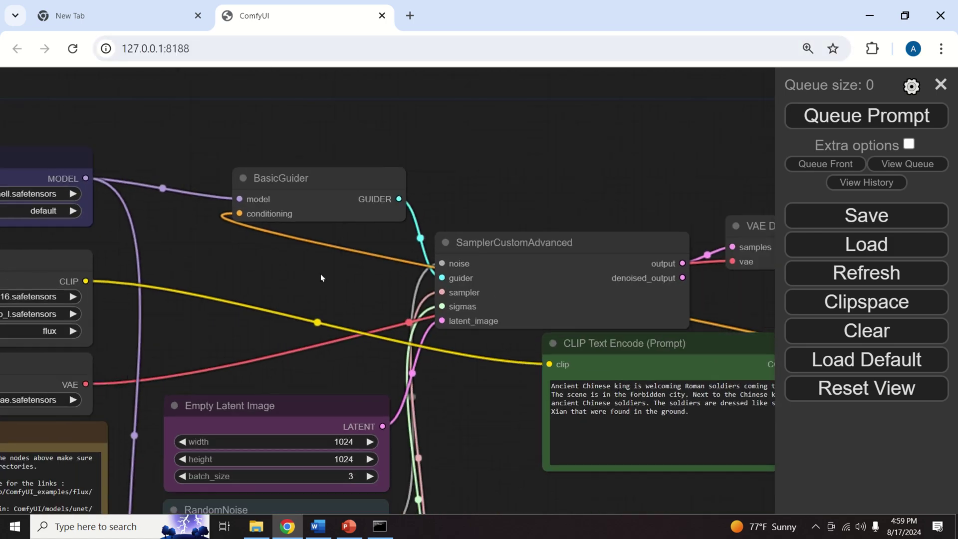
{"action": "left_click_drag", "start_coordinate": [332, 274], "coordinate": [305, 303]}
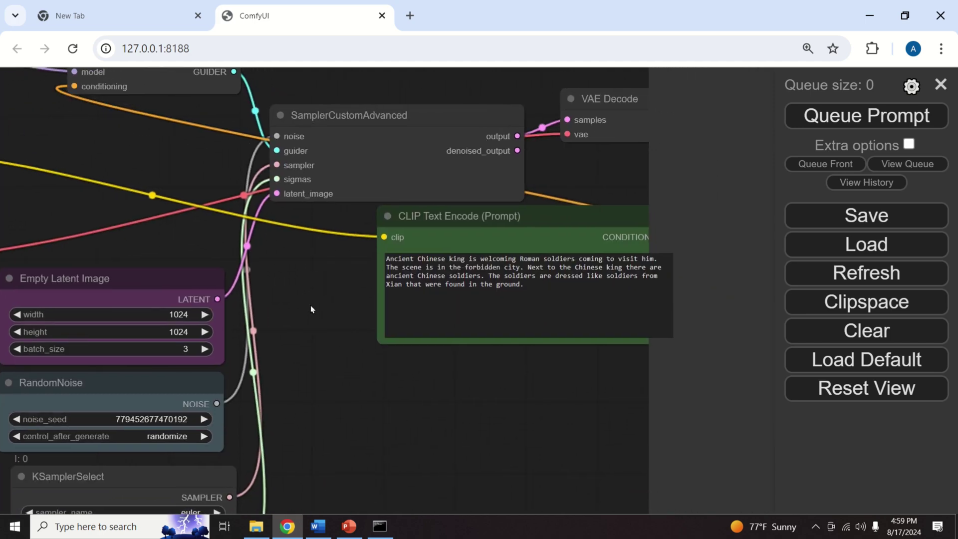
Close the ComfyUI browser window and shut down its server by closing the command console.
{"action": "left_click", "coordinate": [938, 10]}
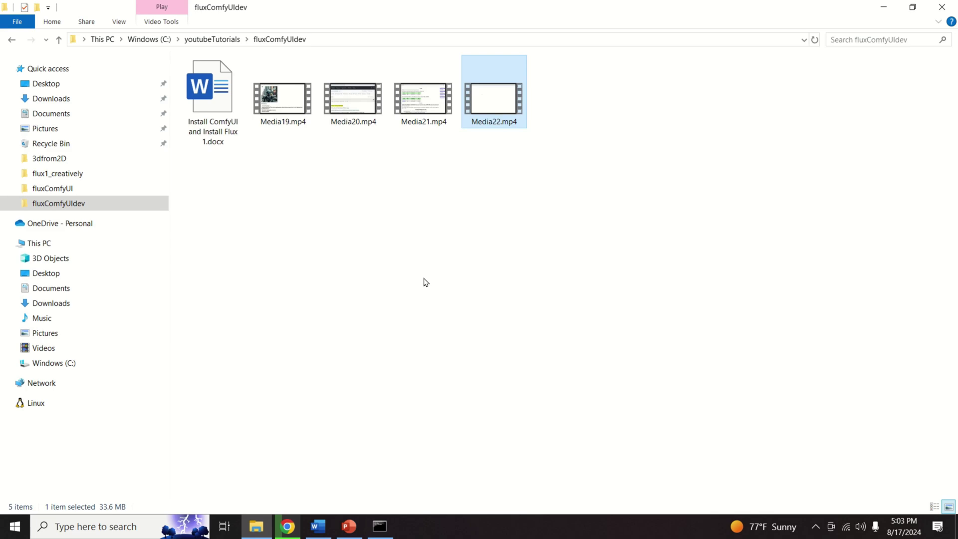
{"action": "left_click", "coordinate": [380, 526]}
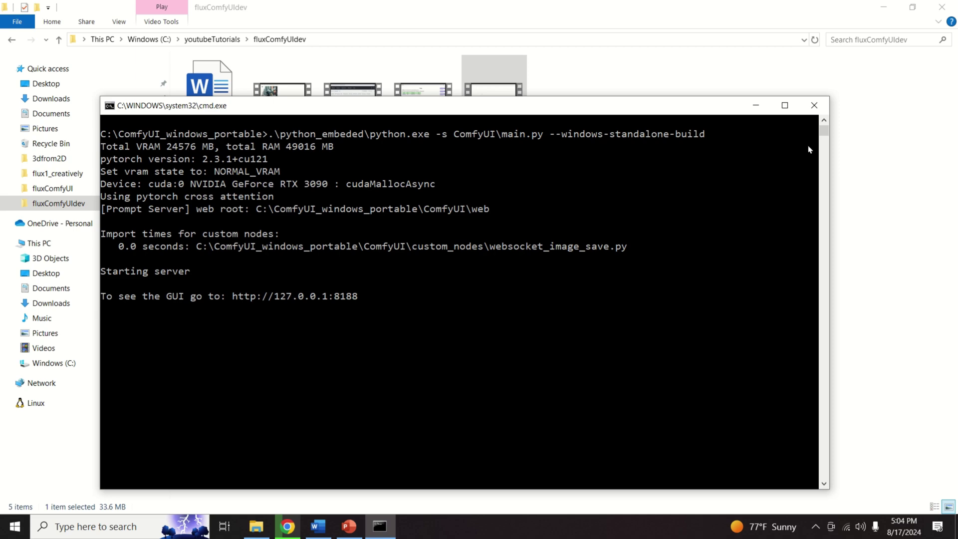
{"action": "left_click", "coordinate": [819, 108]}
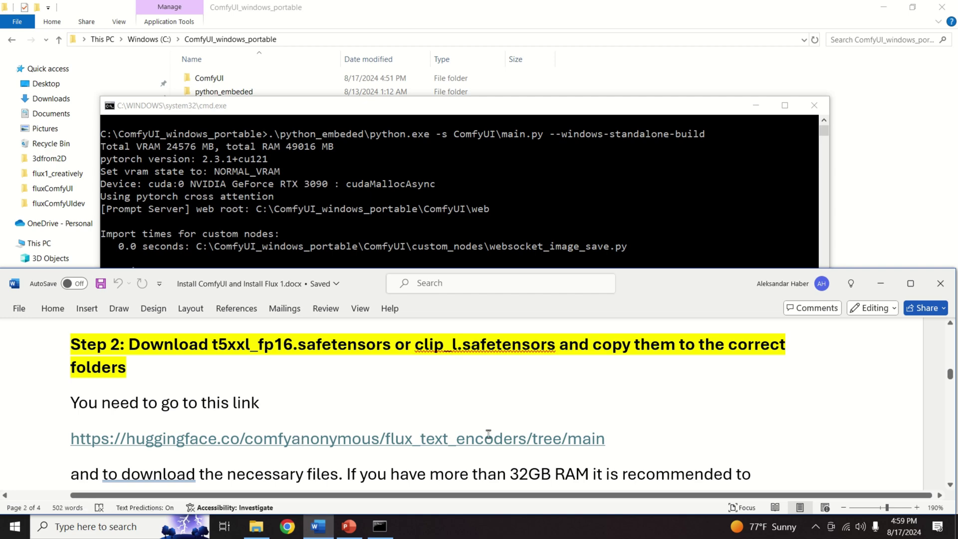
{"action": "left_click_drag", "start_coordinate": [604, 438], "coordinate": [67, 440]}
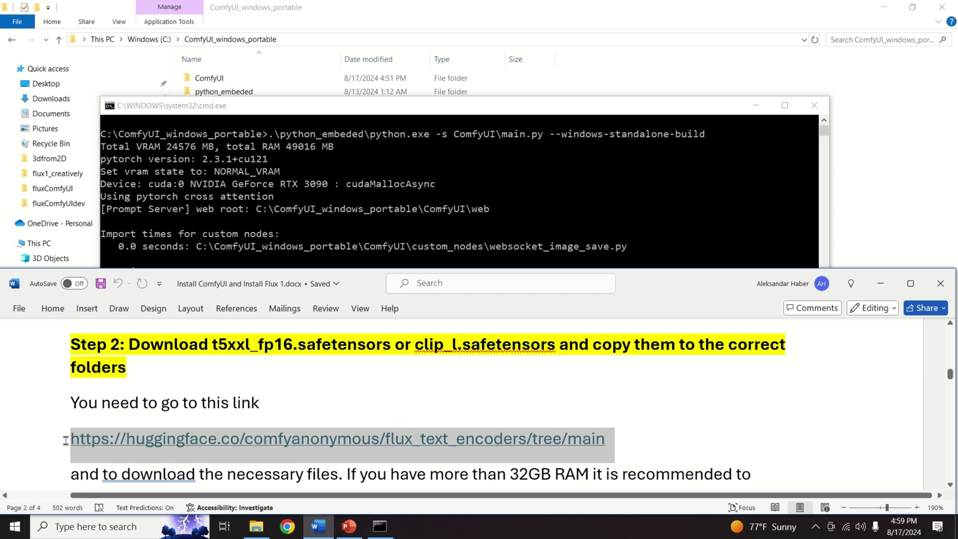
{"action": "left_click", "coordinate": [303, 367]}
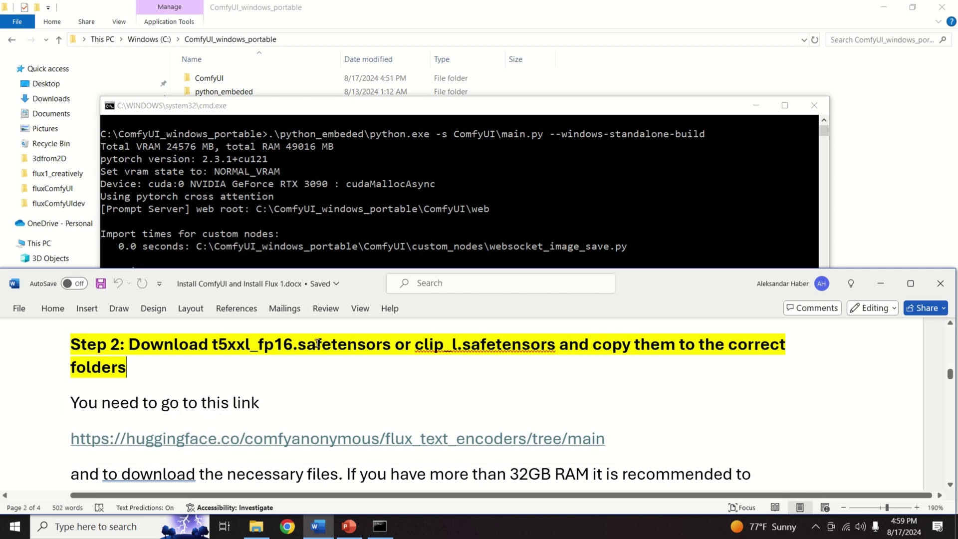
{"action": "left_click_drag", "start_coordinate": [611, 437], "coordinate": [70, 440]}
{"action": "key", "text": "ctrl+c"}
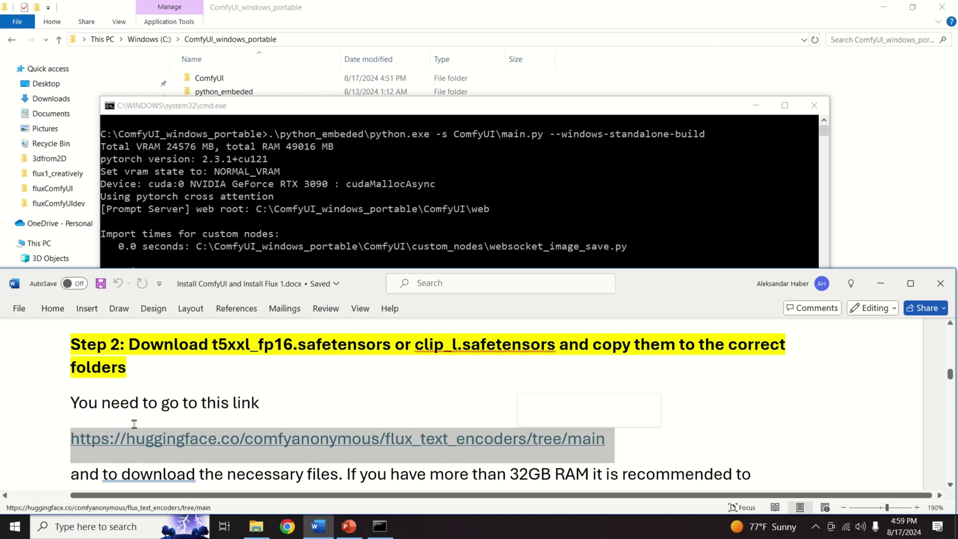
Open the copied flux_text_encoders link in Chrome and download clip_l.safetensors and t5xxl_fp16.safetensors.
{"action": "left_click", "coordinate": [287, 526]}
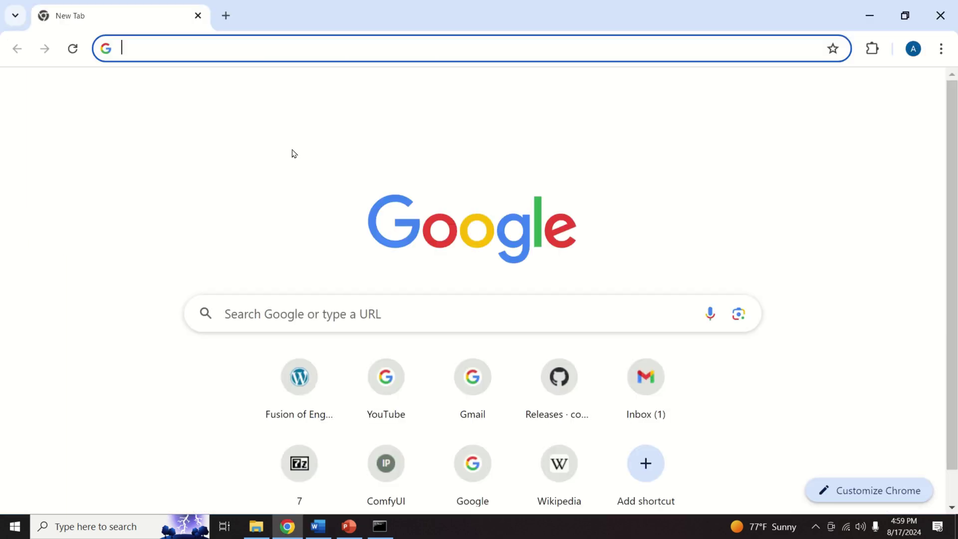
{"action": "left_click", "coordinate": [261, 47]}
{"action": "key", "text": "ctrl+v"}
{"action": "key", "text": "Return"}
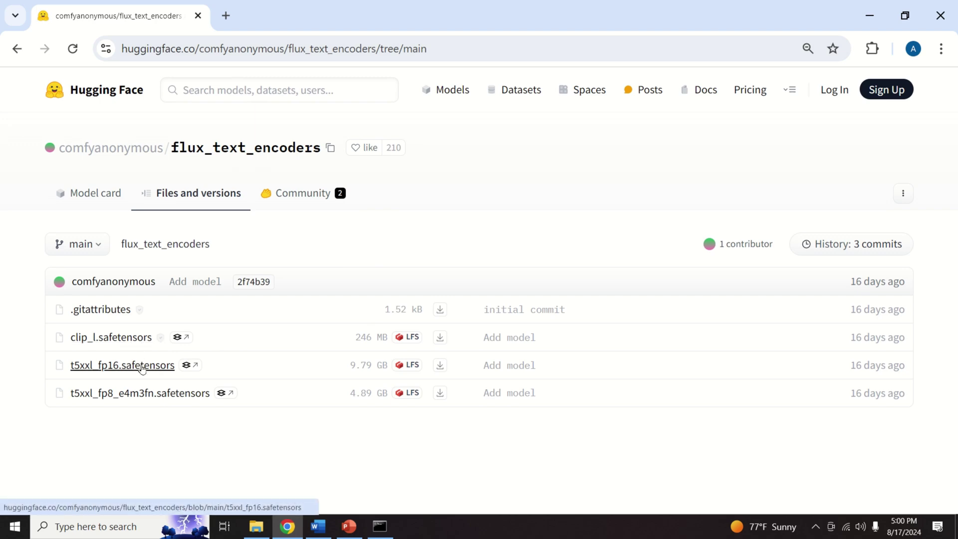
{"action": "left_click", "coordinate": [440, 339]}
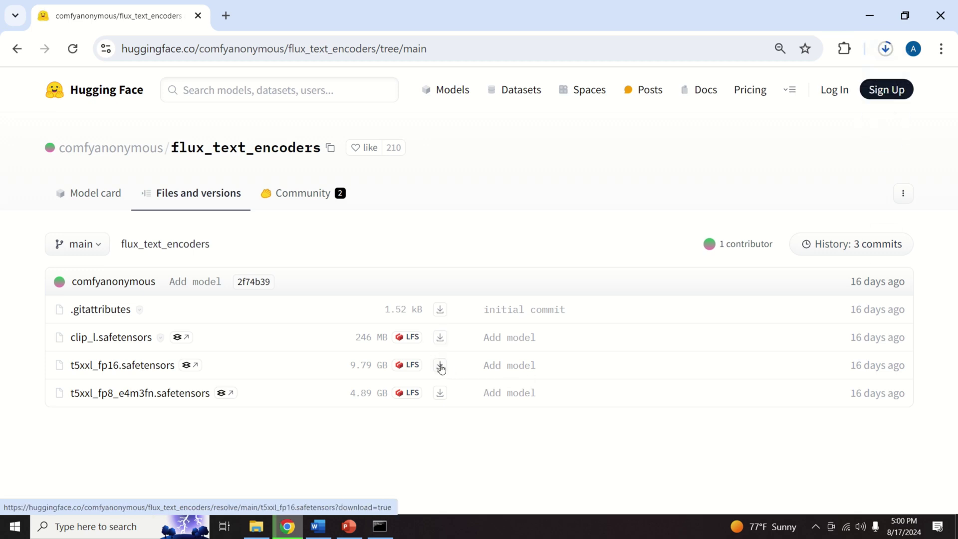
{"action": "left_click", "coordinate": [440, 366]}
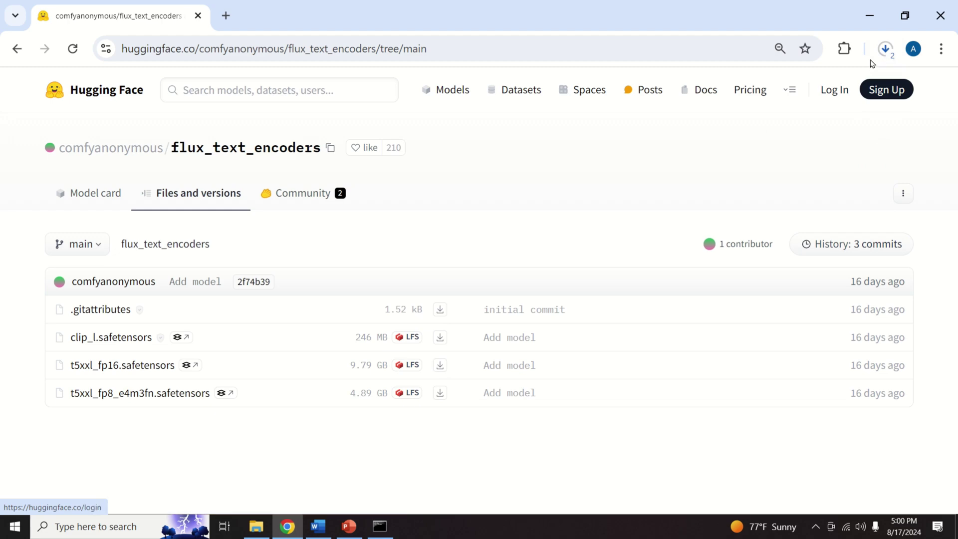
Check the download progress of t5xxl_fp16.safetensors and clip_l.safetensors in Chrome's recent download history.
{"action": "left_click", "coordinate": [885, 50]}
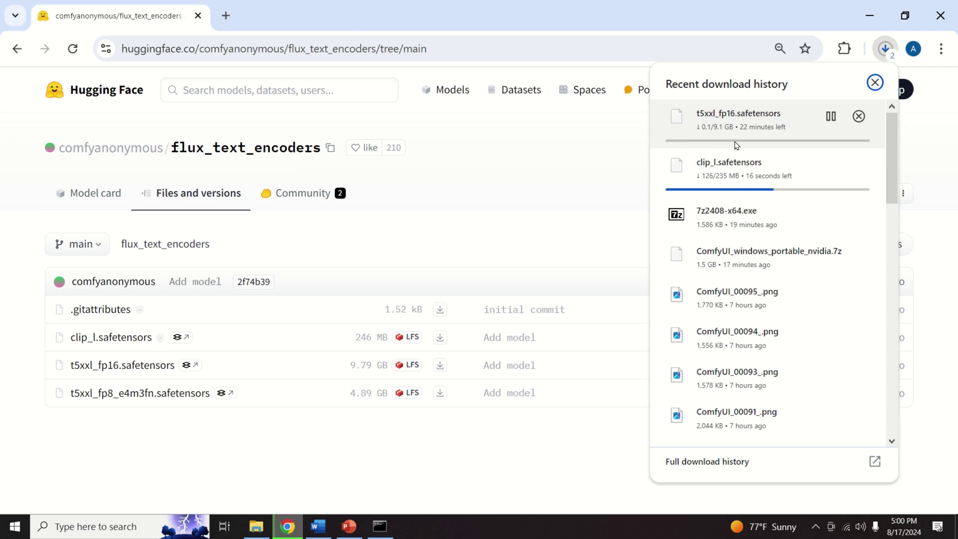
{"action": "left_click", "coordinate": [437, 223]}
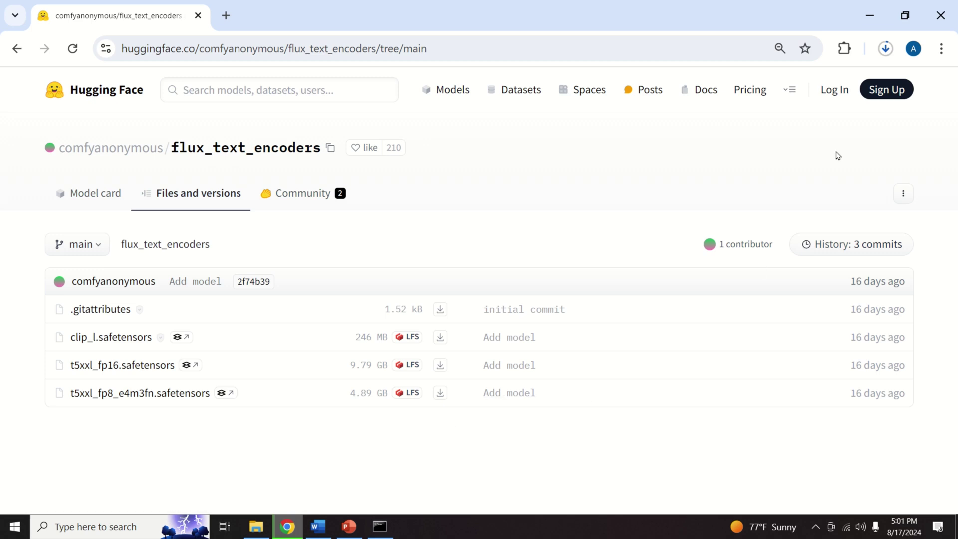
{"action": "left_click", "coordinate": [884, 52]}
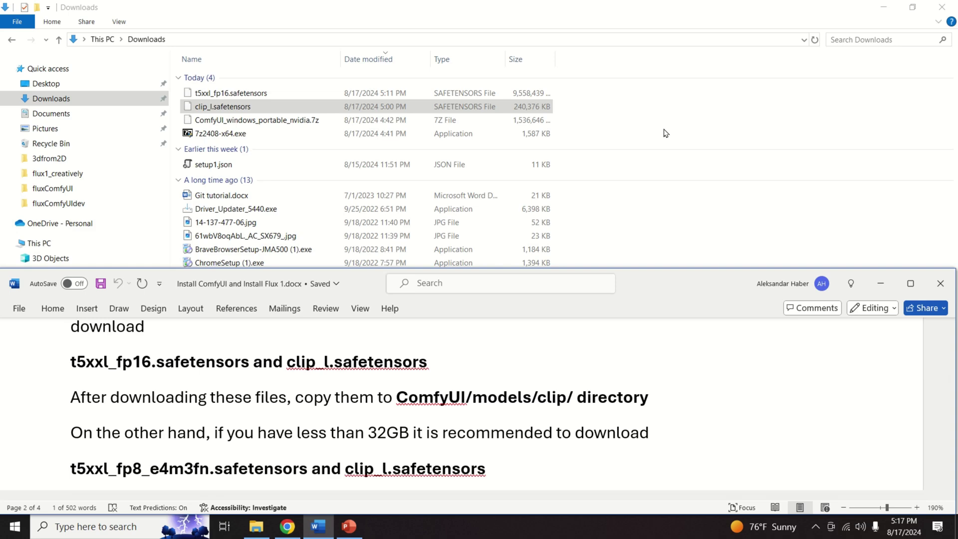
Copy clip_l.safetensors and t5xxl_fp16.safetensors from Downloads into C:\ComfyUI_windows_portable\ComfyUI\models\clip.
{"action": "left_click", "coordinate": [387, 109]}
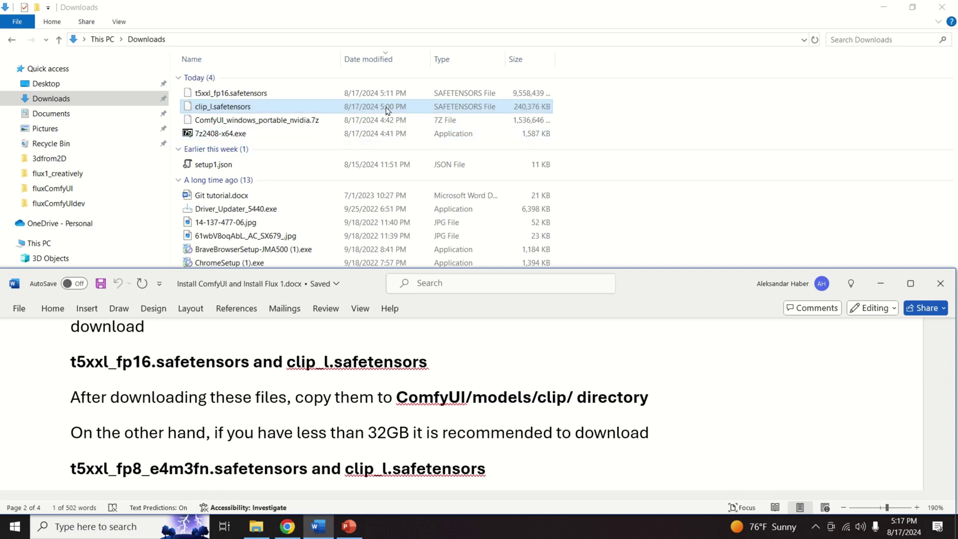
{"action": "left_click", "coordinate": [385, 95], "text": "ctrl"}
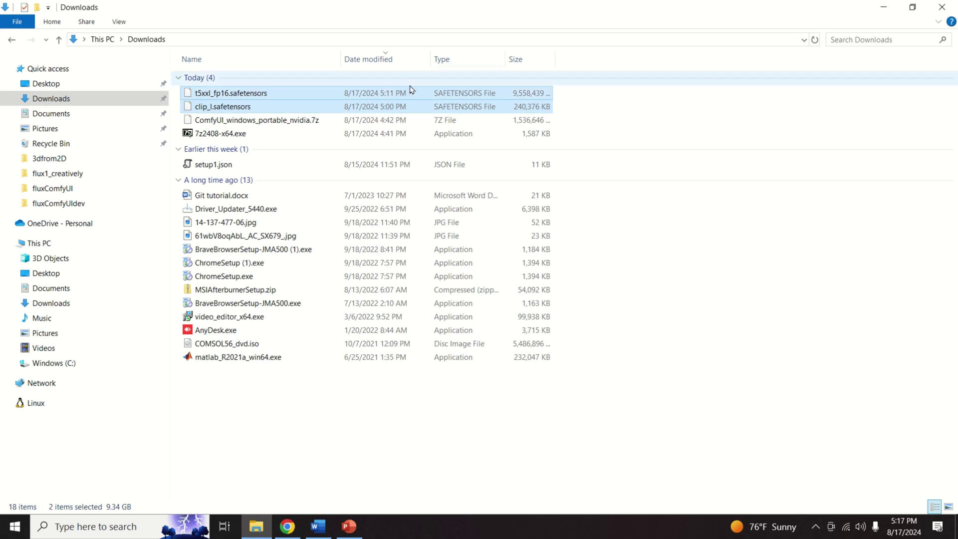
{"action": "left_click", "coordinate": [70, 363]}
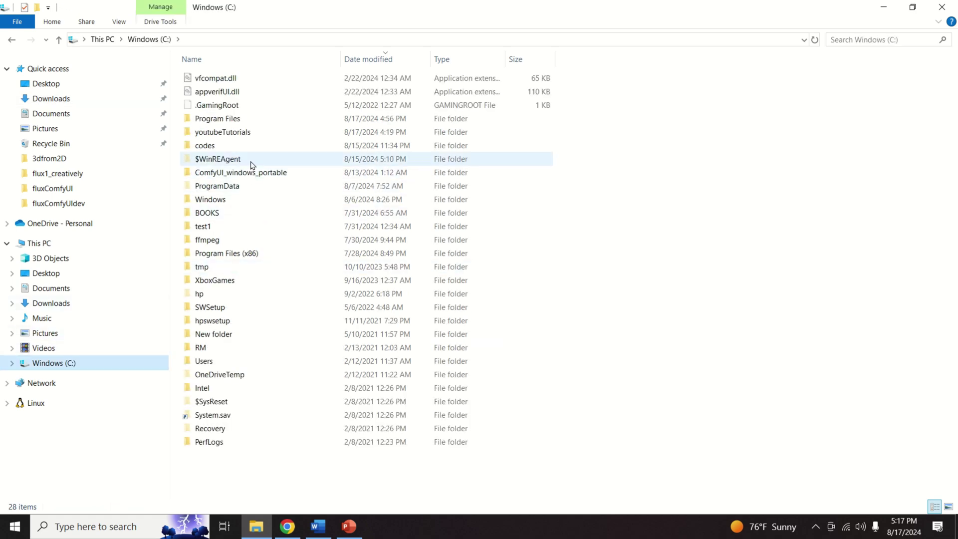
{"action": "double_click", "coordinate": [264, 178]}
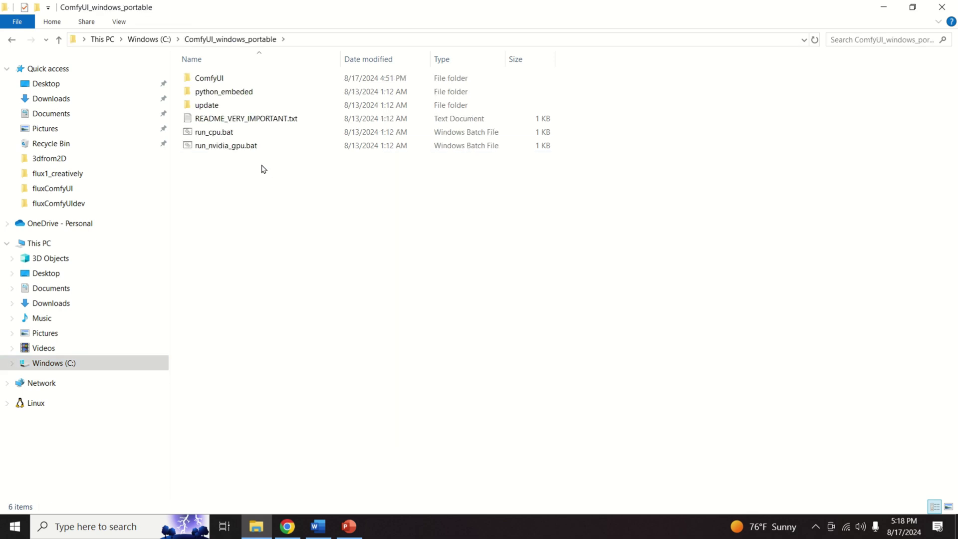
{"action": "double_click", "coordinate": [239, 78]}
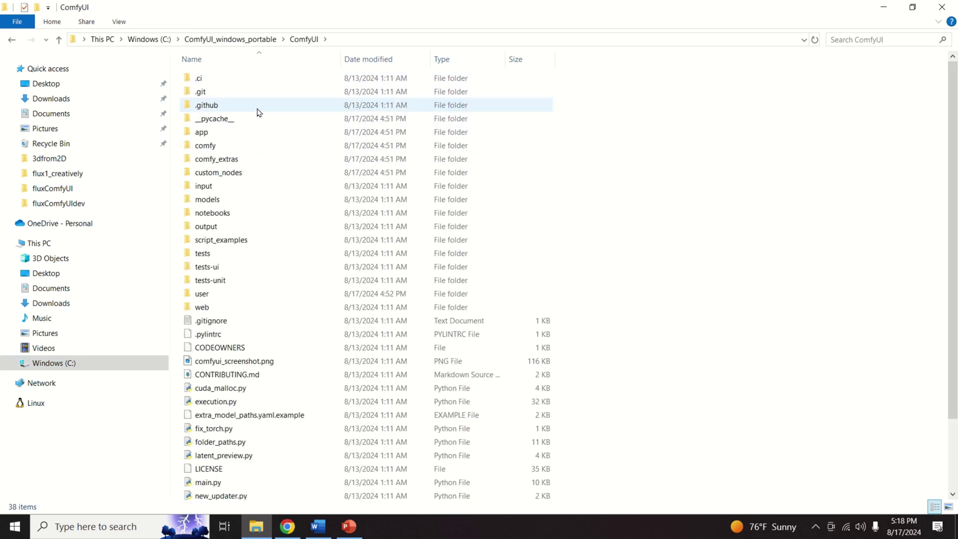
{"action": "double_click", "coordinate": [234, 200]}
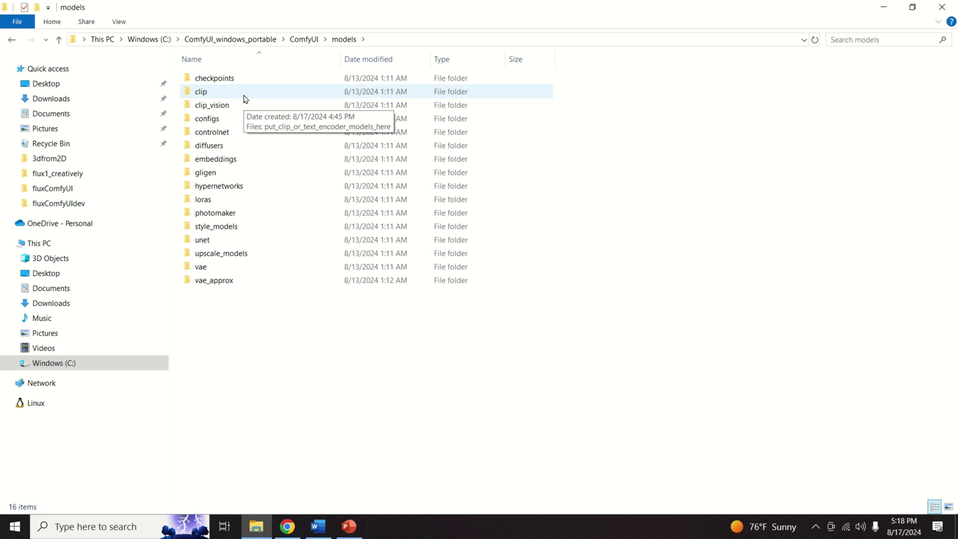
{"action": "double_click", "coordinate": [244, 96]}
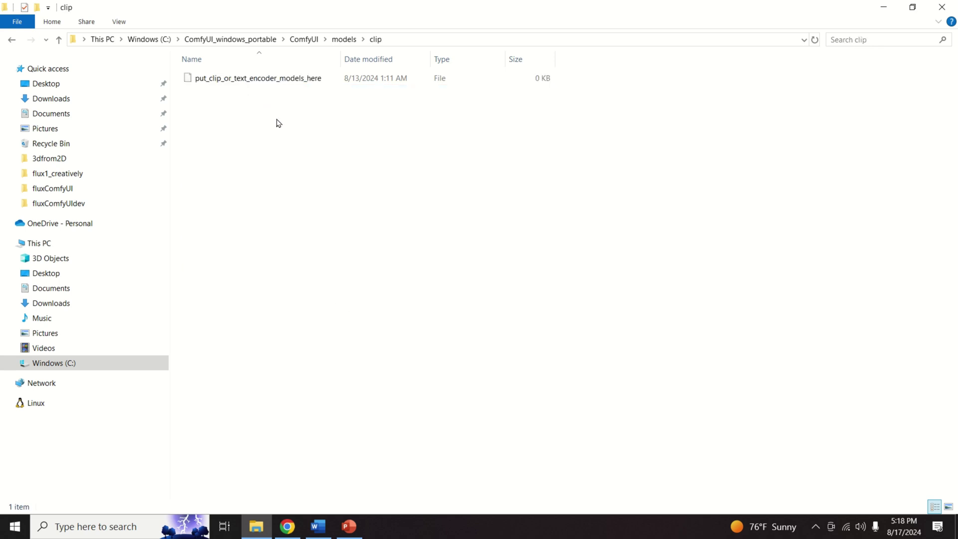
{"action": "key", "text": "ctrl+v"}
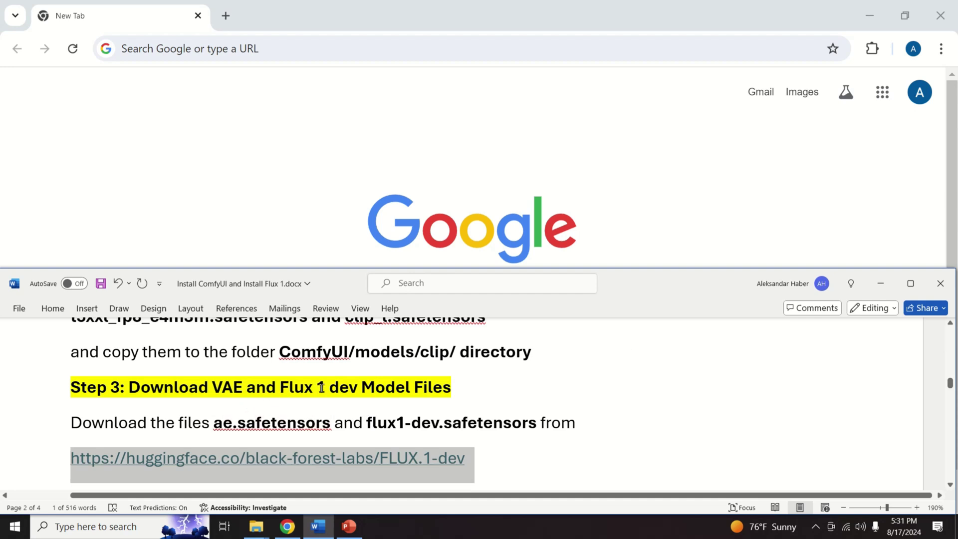
{"action": "left_click", "coordinate": [499, 456]}
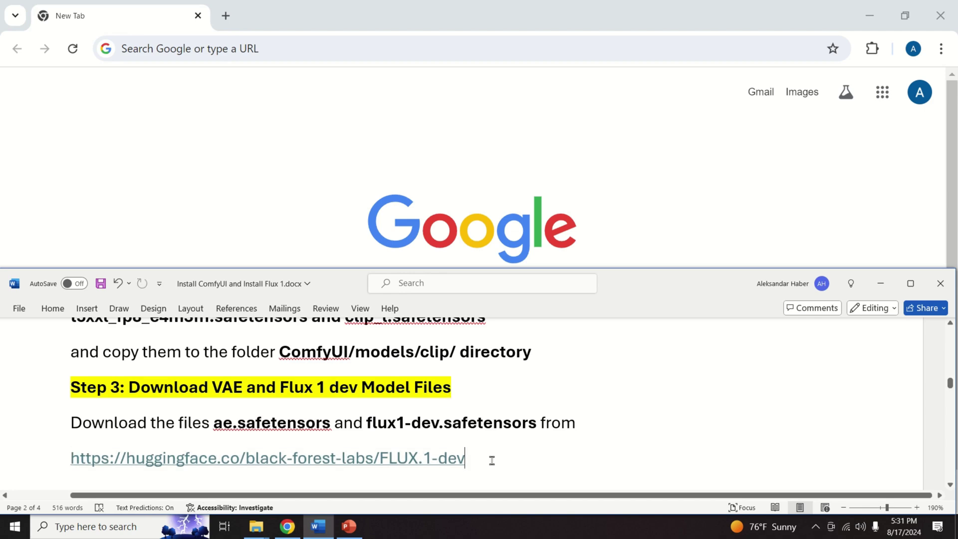
{"action": "left_click_drag", "start_coordinate": [419, 458], "coordinate": [60, 464]}
{"action": "key", "text": "ctrl+c"}
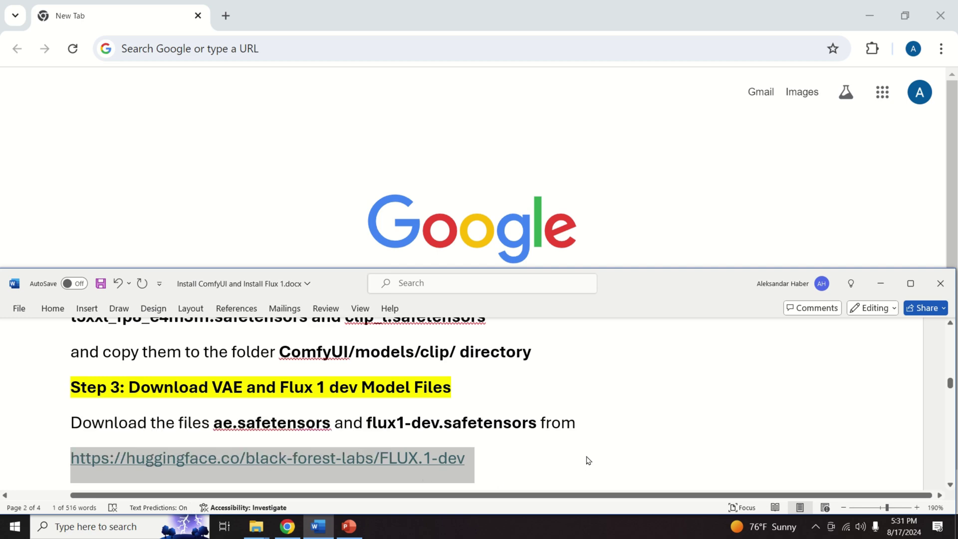
{"action": "left_click", "coordinate": [293, 45]}
{"action": "key", "text": "ctrl+v"}
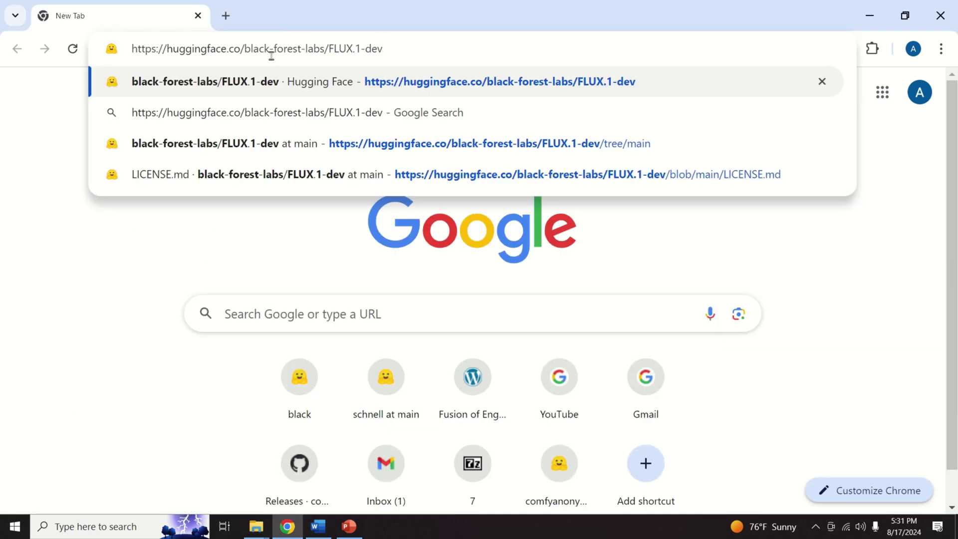
{"action": "key", "text": "Return"}
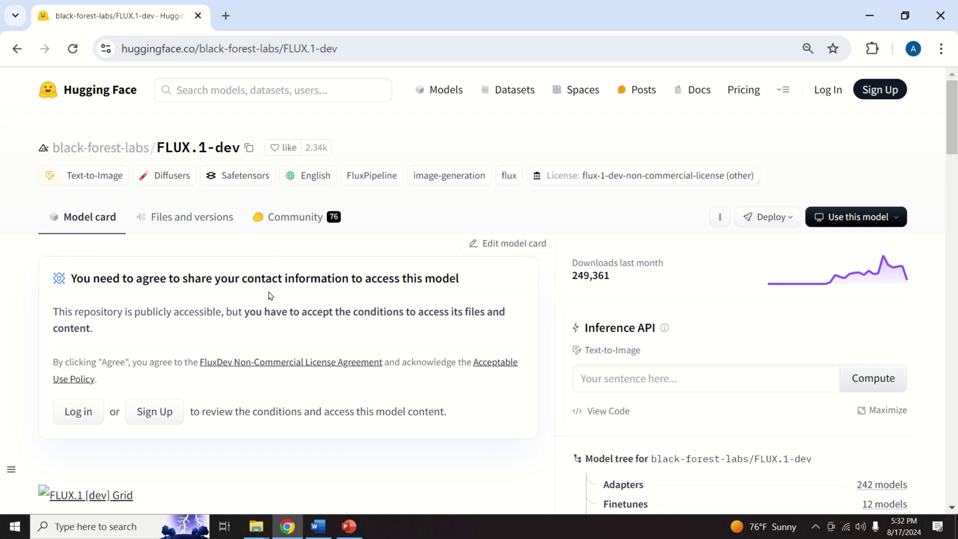
Log in to Hugging Face from the FLUX.1-dev access notice with the saved account e-mail and the account password.
{"action": "scroll", "coordinate": [268, 302], "scroll_direction": "down", "scroll_amount": 1}
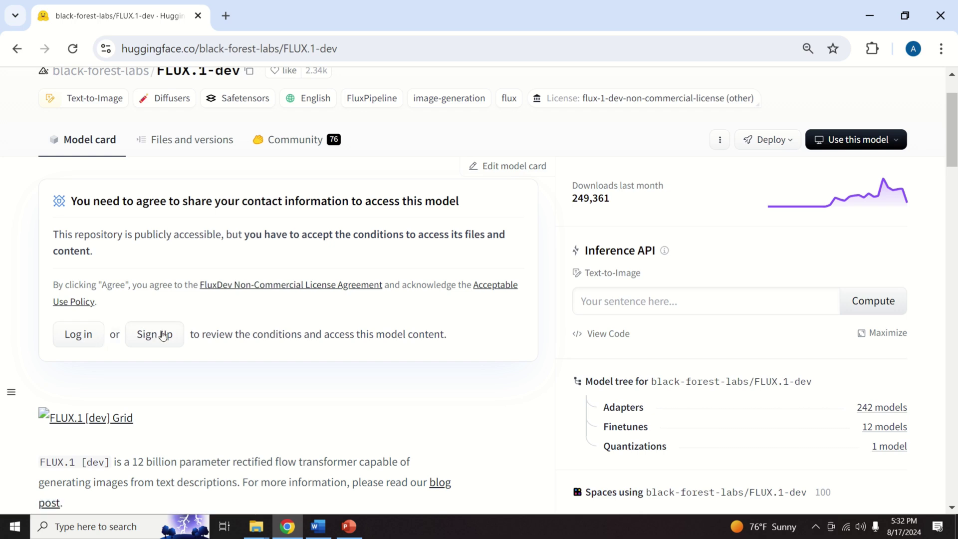
{"action": "left_click", "coordinate": [79, 335]}
{"action": "left_click", "coordinate": [385, 286]}
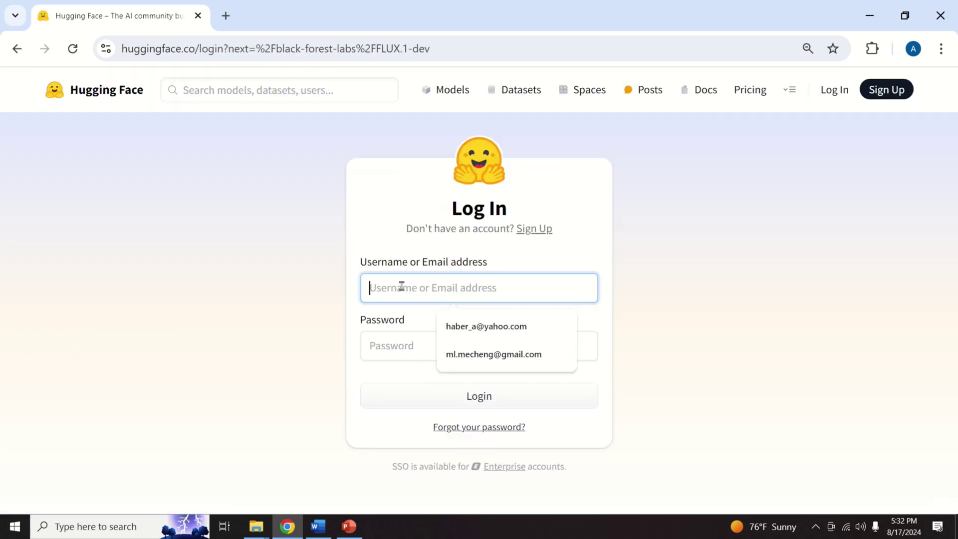
{"action": "left_click", "coordinate": [459, 326]}
{"action": "left_click", "coordinate": [453, 340]}
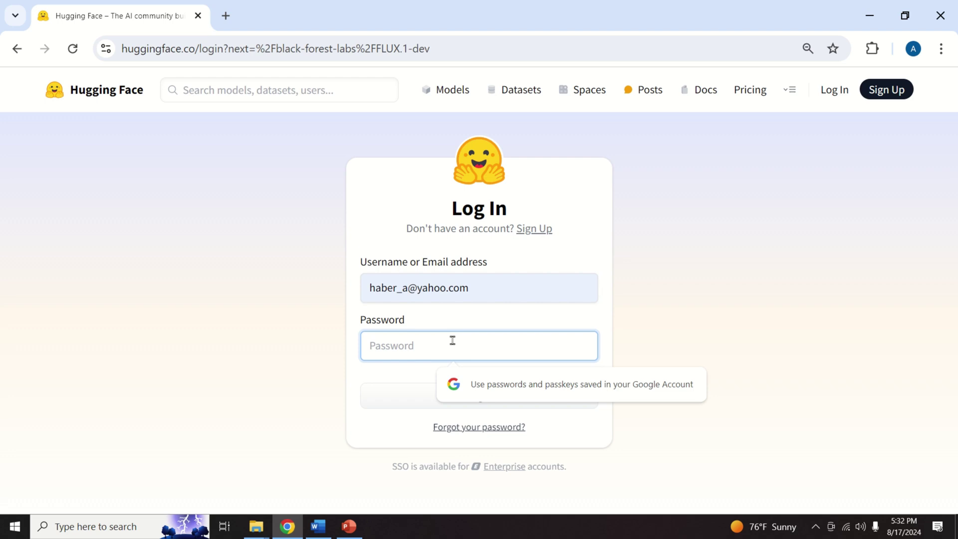
{"action": "type", "text": "••••••••"}
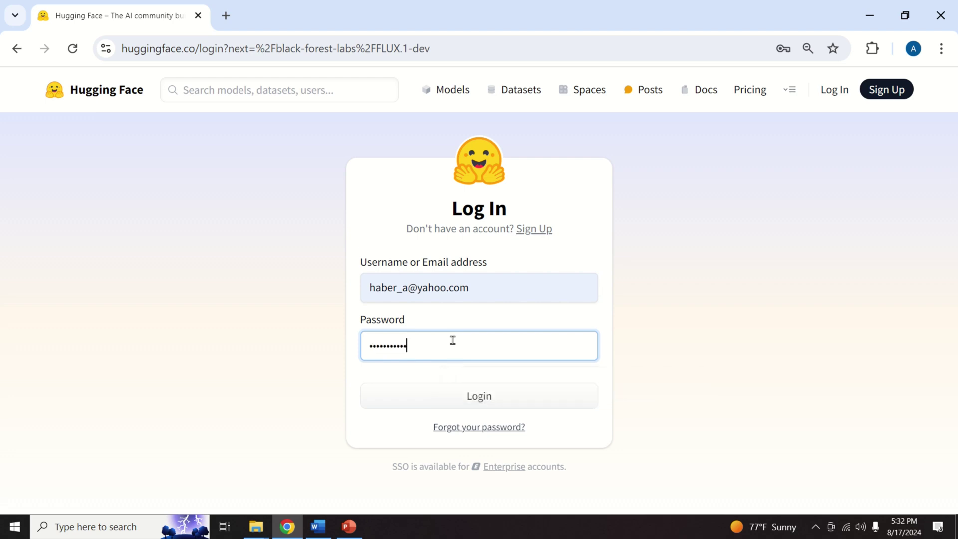
{"action": "left_click", "coordinate": [504, 394]}
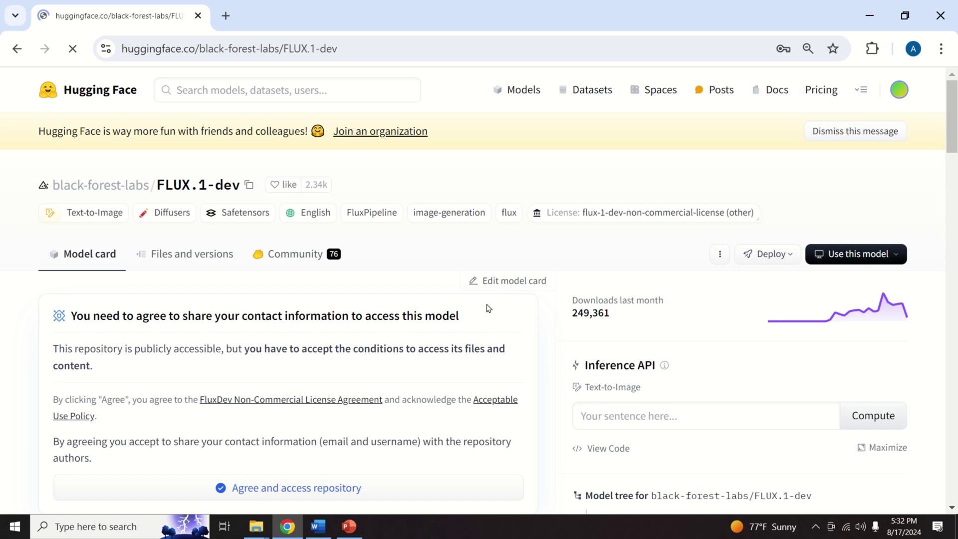
Agree to the FLUX.1-dev repository's access conditions and show its files and versions.
{"action": "scroll", "coordinate": [299, 325], "scroll_direction": "down", "scroll_amount": 3}
{"action": "left_click", "coordinate": [281, 341]}
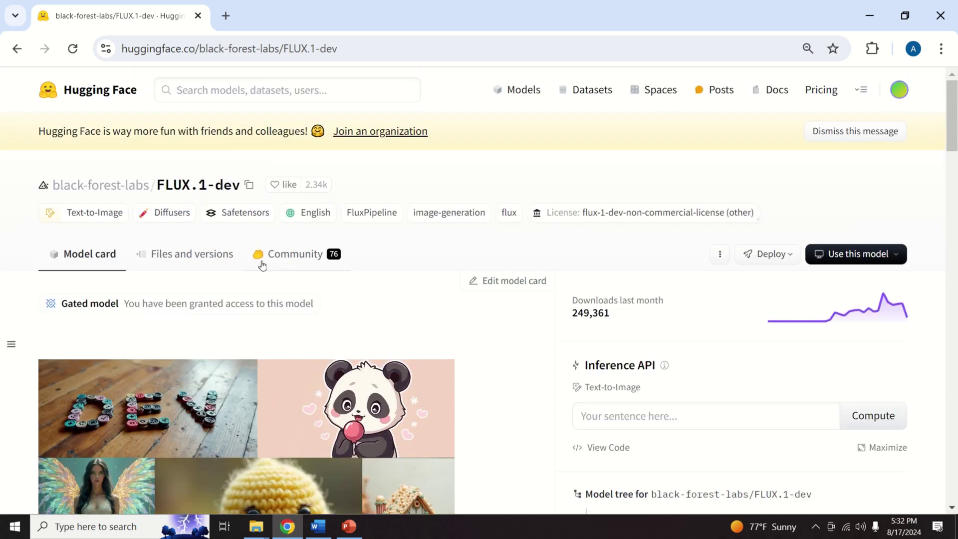
{"action": "left_click", "coordinate": [215, 258]}
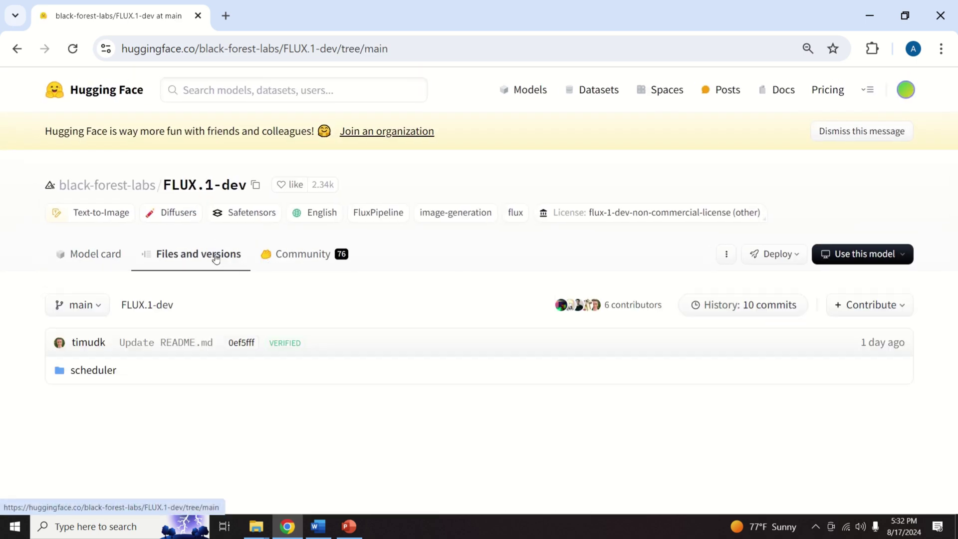
Download ae.safetensors and flux1-dev.safetensors from the FLUX.1-dev file list and check the download progress.
{"action": "scroll", "coordinate": [222, 244], "scroll_direction": "down", "scroll_amount": 5}
{"action": "scroll", "coordinate": [244, 236], "scroll_direction": "down", "scroll_amount": 2}
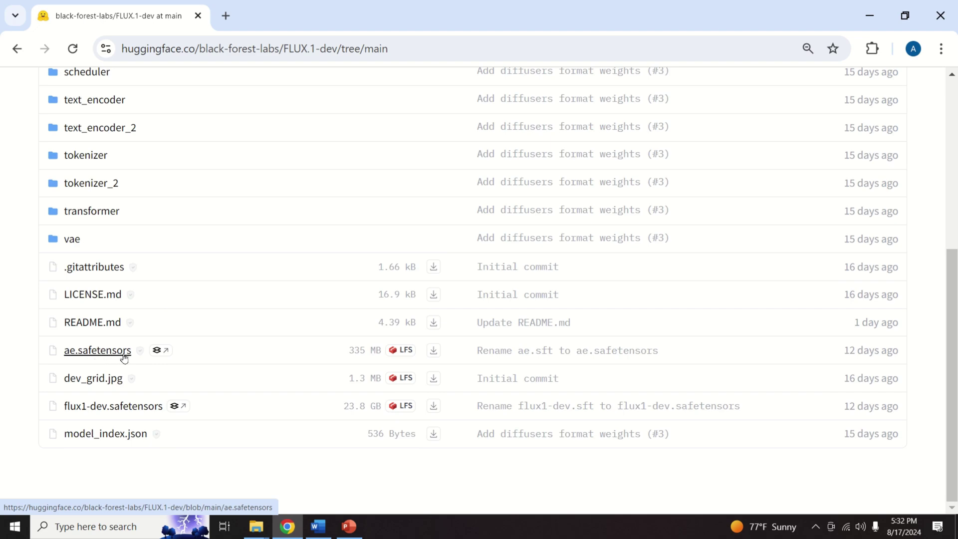
{"action": "left_click", "coordinate": [434, 351]}
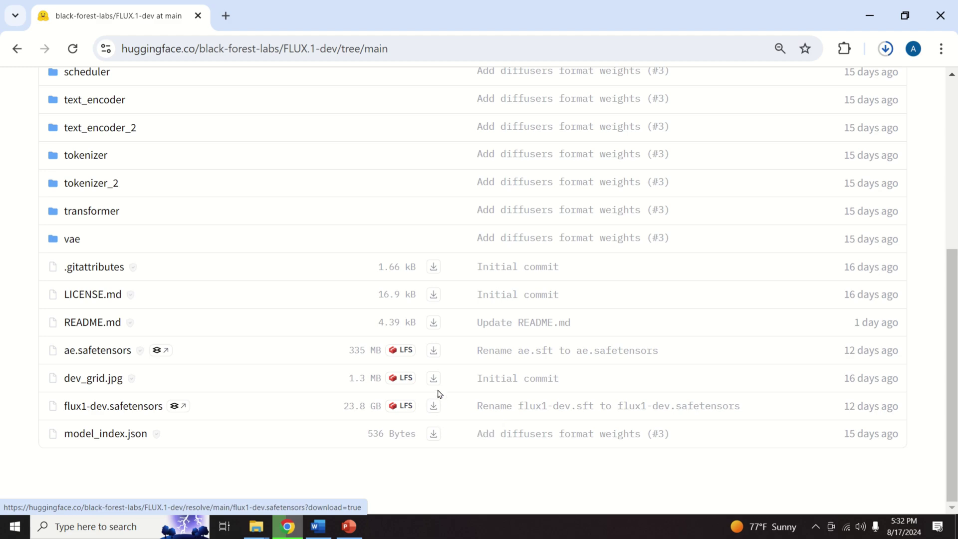
{"action": "left_click", "coordinate": [433, 406]}
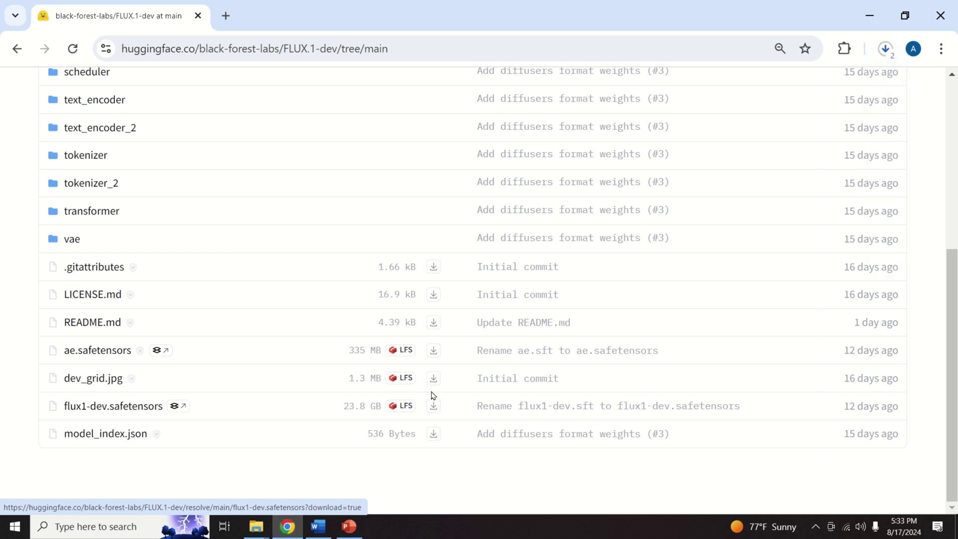
{"action": "left_click", "coordinate": [887, 51]}
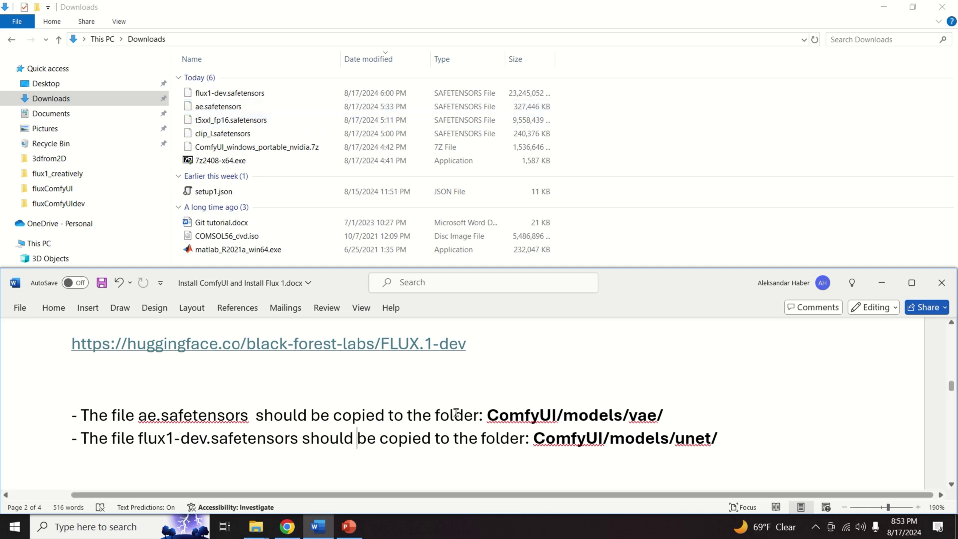
Copy ae.safetensors from Downloads into C:\ComfyUI_windows_portable\ComfyUI\models\vae, as the Word document instructs.
{"action": "double_click", "coordinate": [643, 415]}
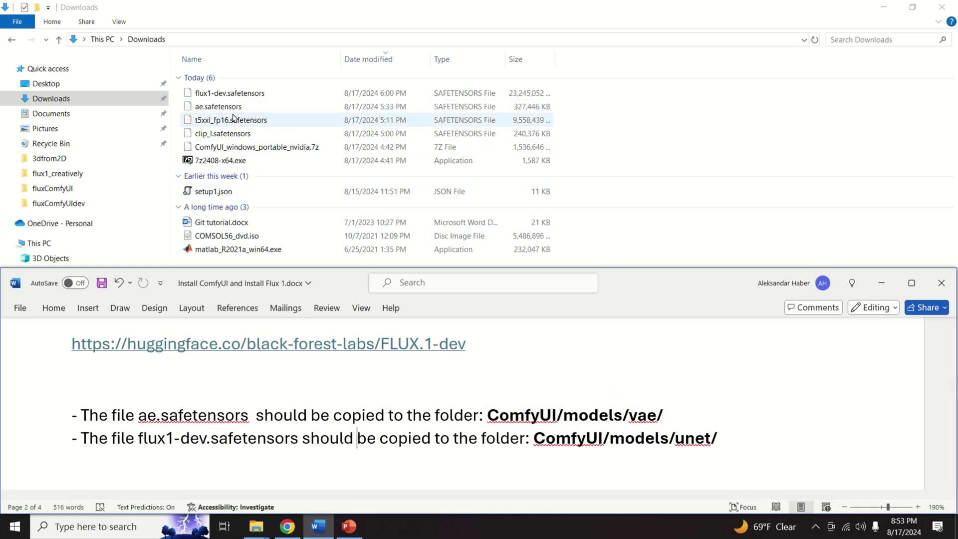
{"action": "left_click", "coordinate": [218, 106]}
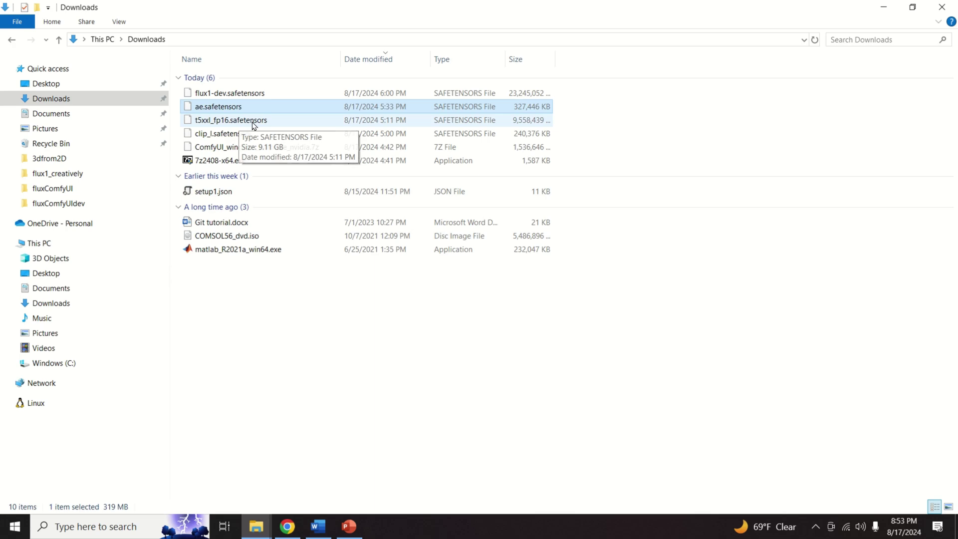
{"action": "left_click", "coordinate": [70, 364]}
{"action": "double_click", "coordinate": [248, 174]}
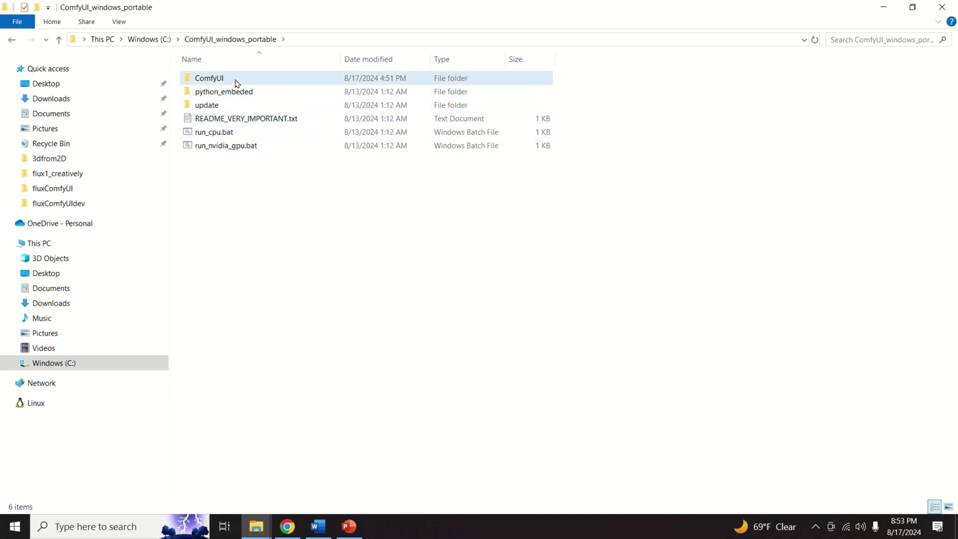
{"action": "double_click", "coordinate": [232, 78]}
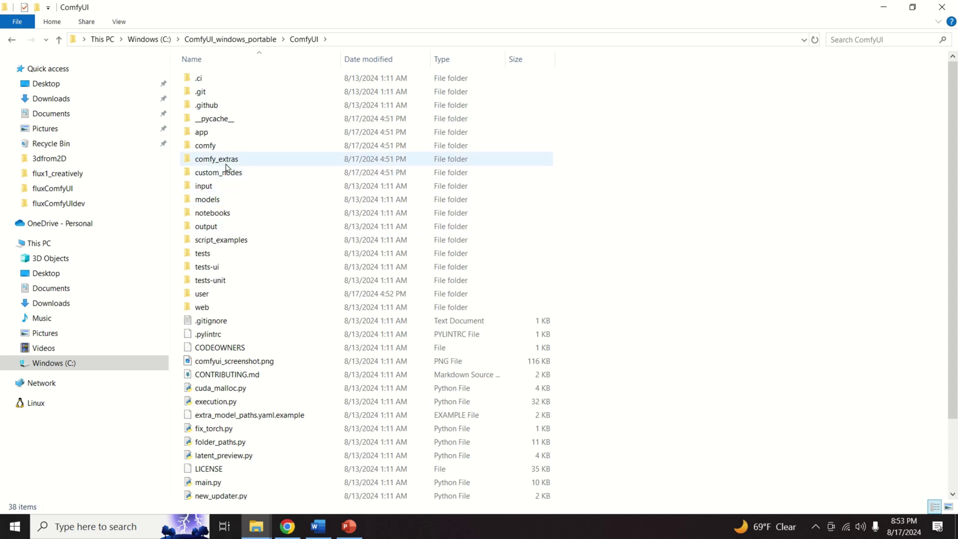
{"action": "double_click", "coordinate": [219, 200]}
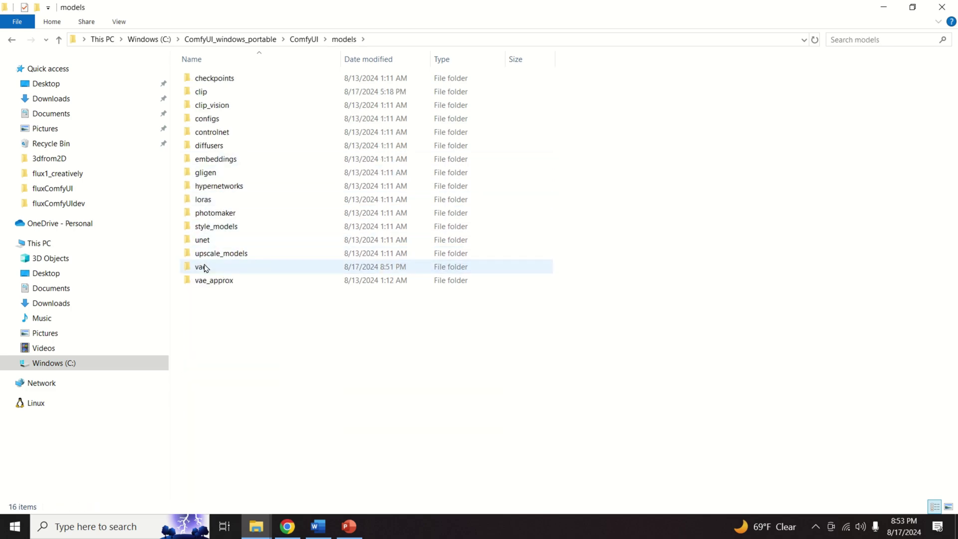
{"action": "double_click", "coordinate": [237, 263]}
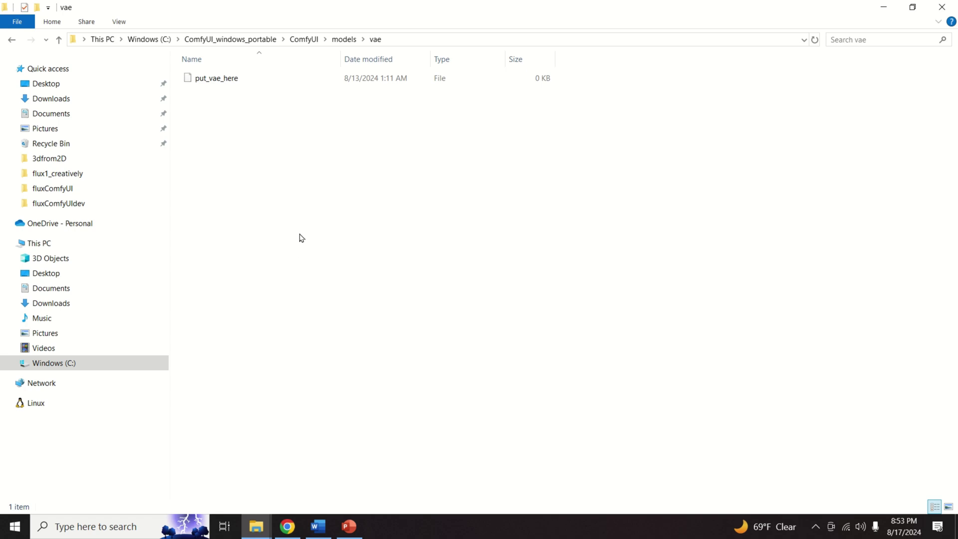
{"action": "key", "text": "ctrl+v"}
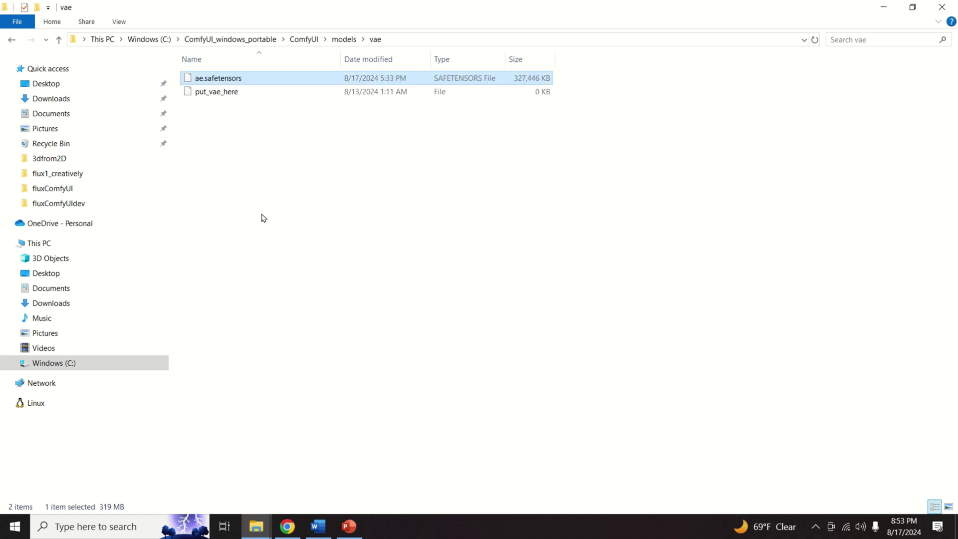
Copy flux1-dev.safetensors from Downloads into C:\ComfyUI_windows_portable\ComfyUI\models\unet, as the Word document instructs.
{"action": "left_click", "coordinate": [71, 104]}
{"action": "left_click", "coordinate": [247, 96]}
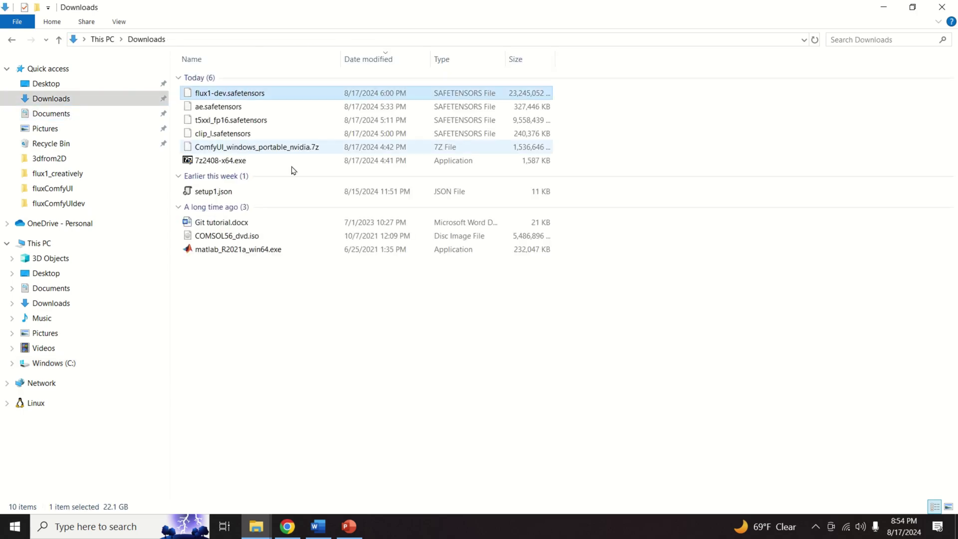
{"action": "left_click", "coordinate": [317, 527]}
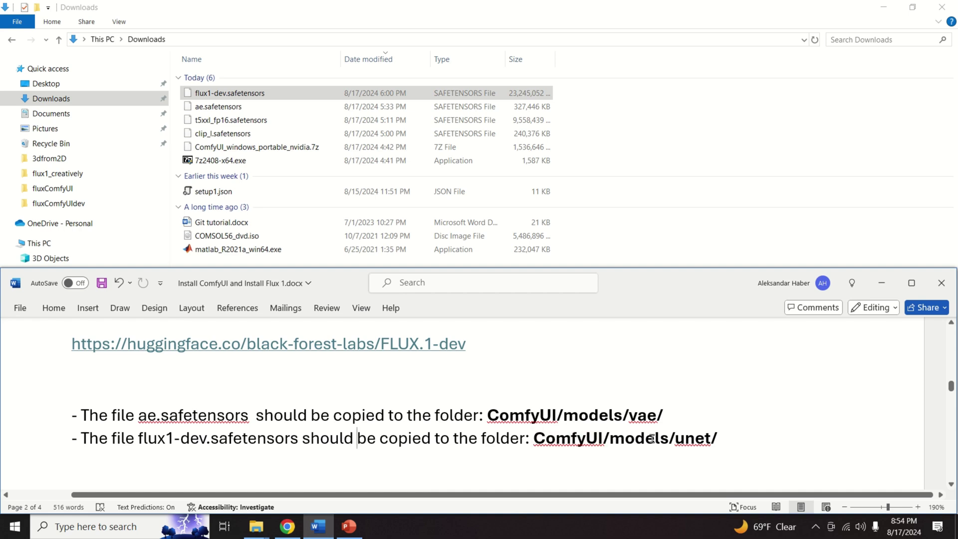
{"action": "left_click", "coordinate": [265, 110]}
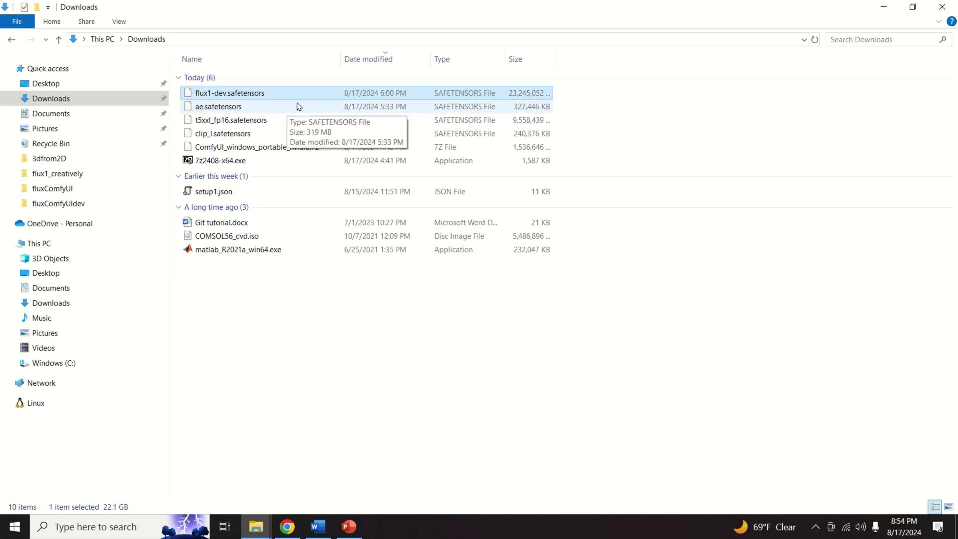
{"action": "left_click", "coordinate": [60, 363]}
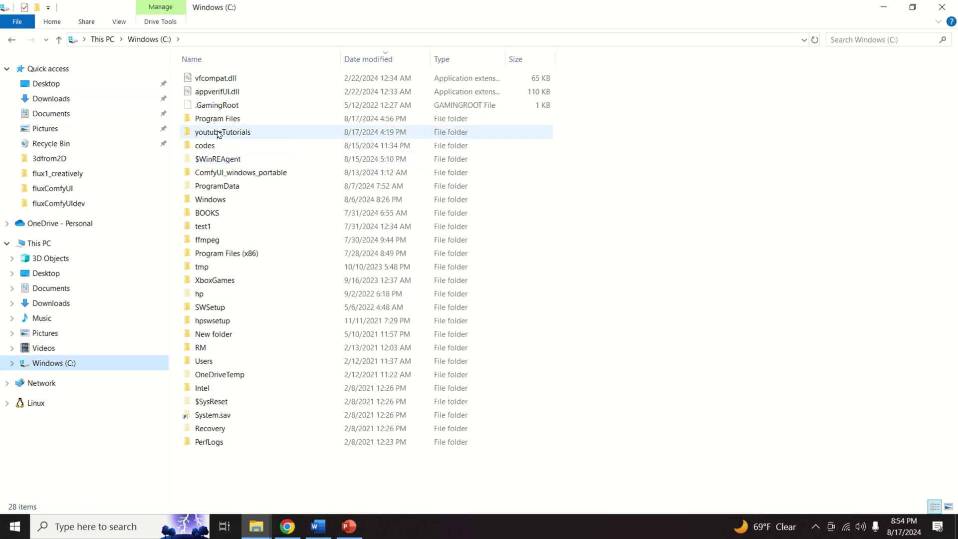
{"action": "double_click", "coordinate": [251, 173]}
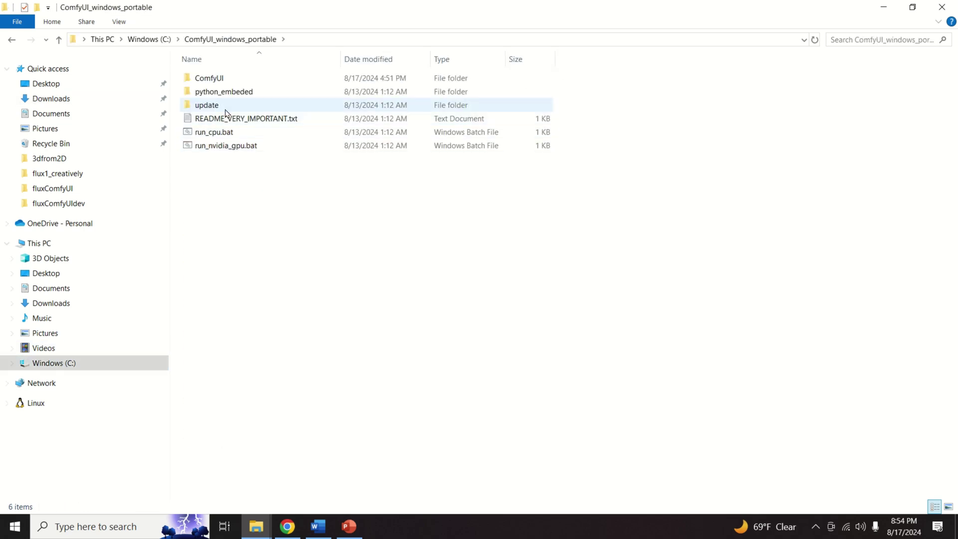
{"action": "double_click", "coordinate": [231, 79]}
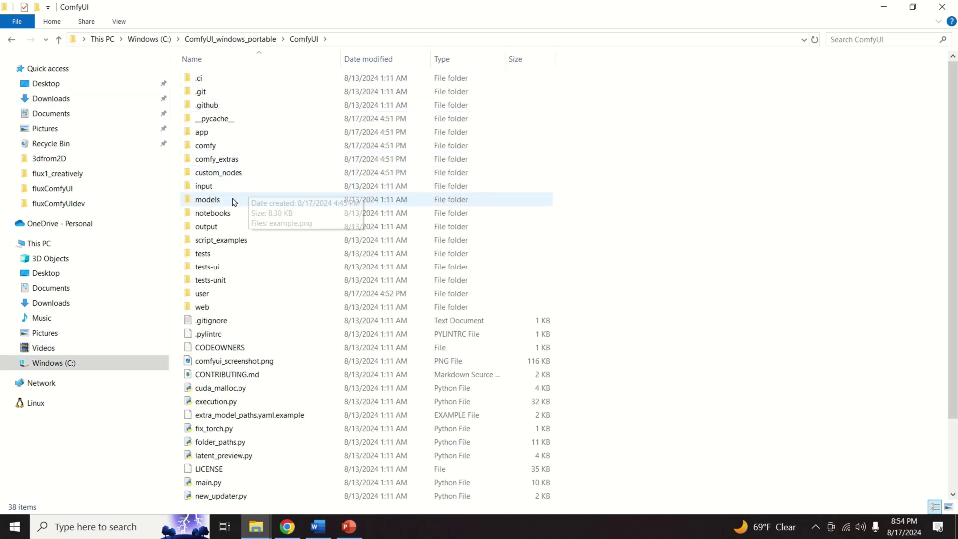
{"action": "double_click", "coordinate": [233, 199]}
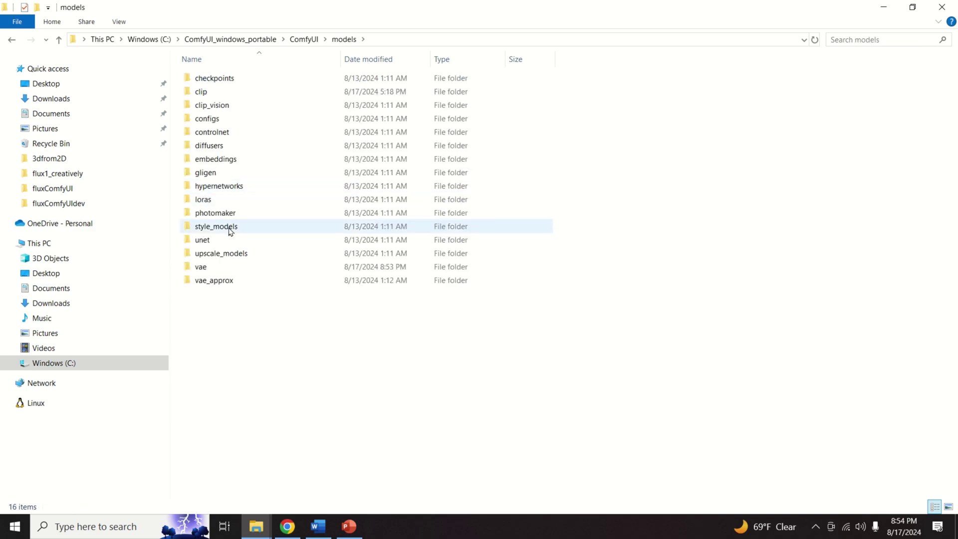
{"action": "double_click", "coordinate": [267, 241]}
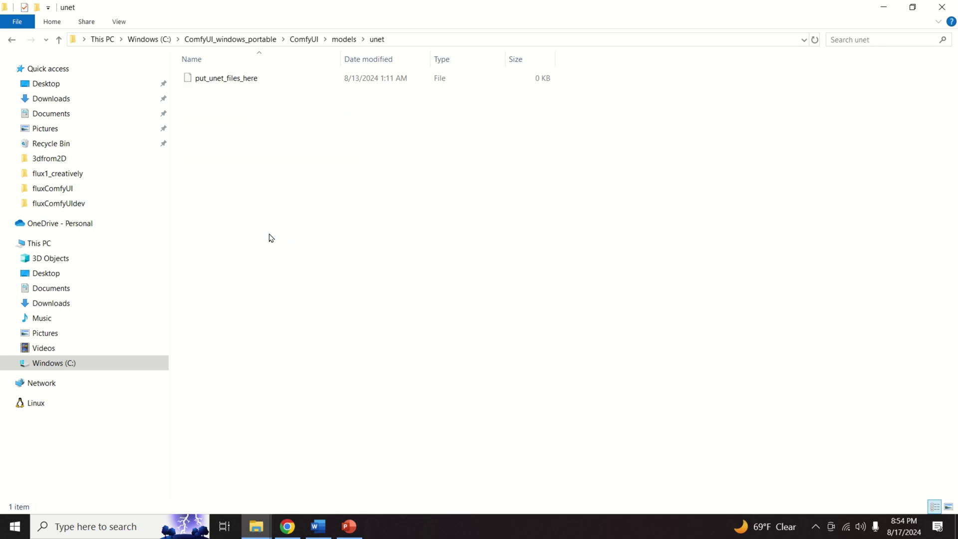
{"action": "key", "text": "ctrl+v"}
Start ComfyUI with run_nvidia_gpu.bat from the ComfyUI_windows_portable folder and reduce its browser page zoom to 100%.
{"action": "left_click", "coordinate": [319, 525]}
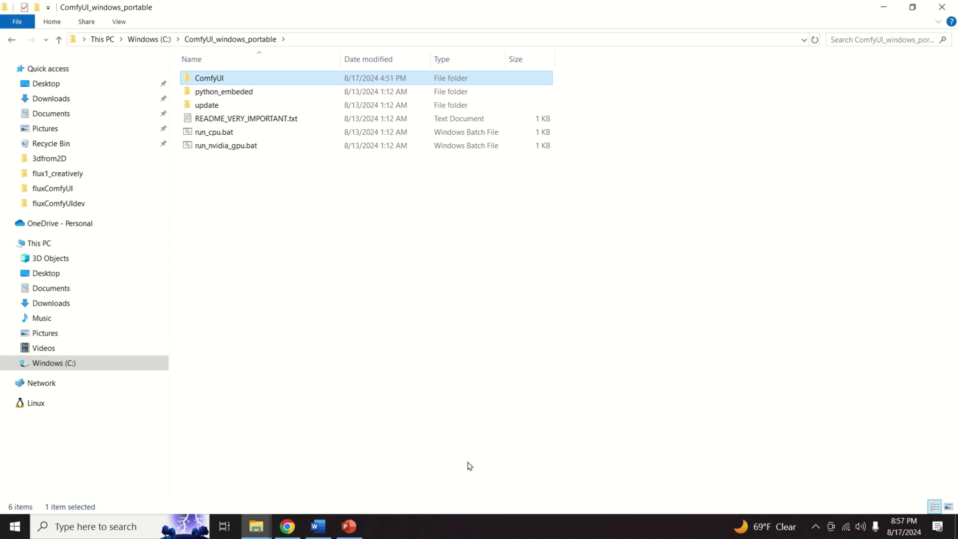
{"action": "double_click", "coordinate": [263, 146]}
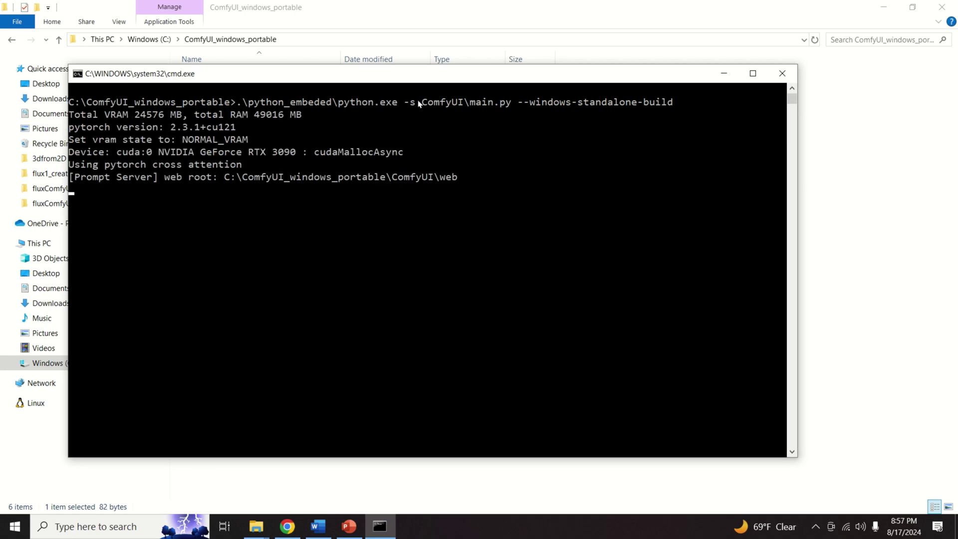
{"action": "scroll", "coordinate": [366, 268], "scroll_direction": "down", "scroll_amount": 5}
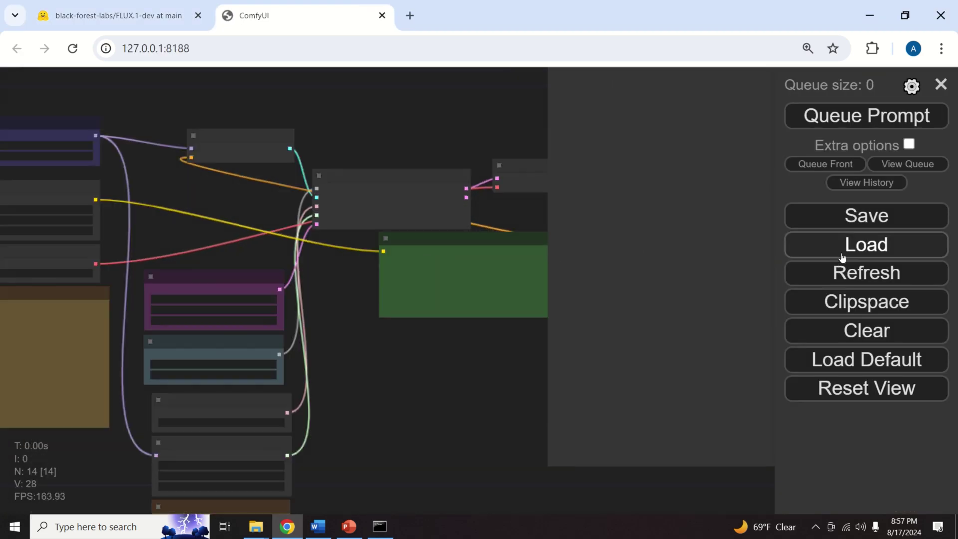
{"action": "key", "text": "ctrl+minus"}
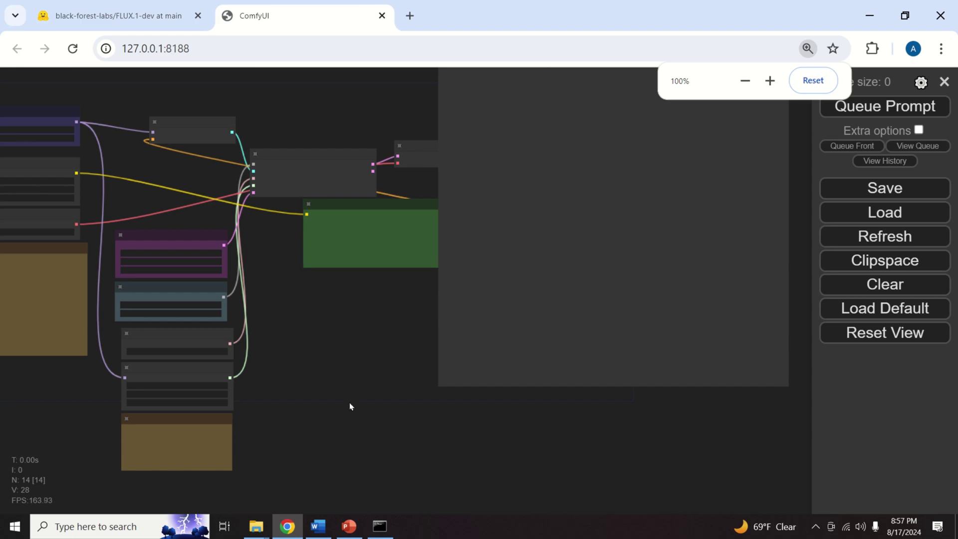
{"action": "left_click", "coordinate": [318, 526]}
{"action": "scroll", "coordinate": [327, 454], "scroll_direction": "down", "scroll_amount": 1}
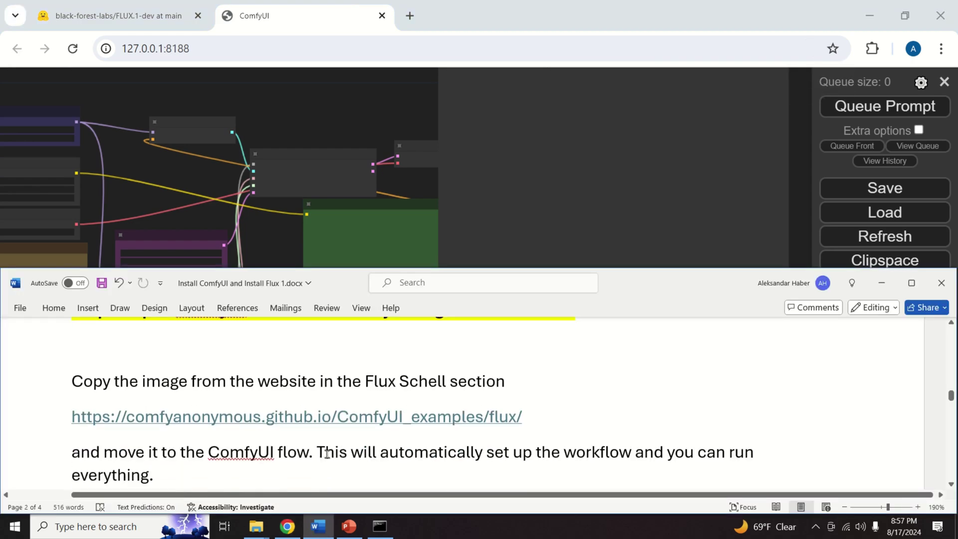
{"action": "left_click_drag", "start_coordinate": [507, 416], "coordinate": [70, 413]}
{"action": "right_click", "coordinate": [126, 427]}
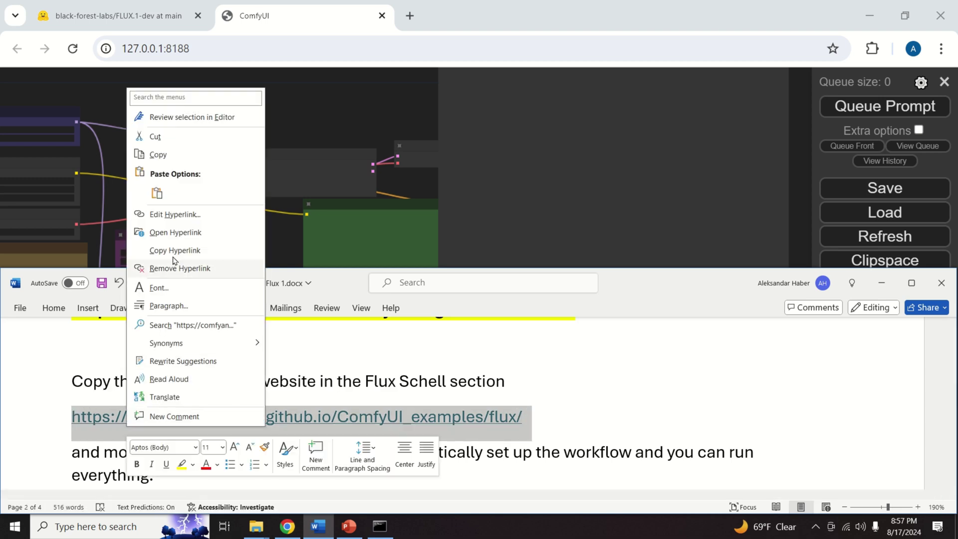
{"action": "left_click", "coordinate": [182, 156]}
{"action": "left_click", "coordinate": [287, 524]}
{"action": "right_click", "coordinate": [287, 525]}
{"action": "left_click", "coordinate": [283, 451]}
{"action": "left_click", "coordinate": [398, 51]}
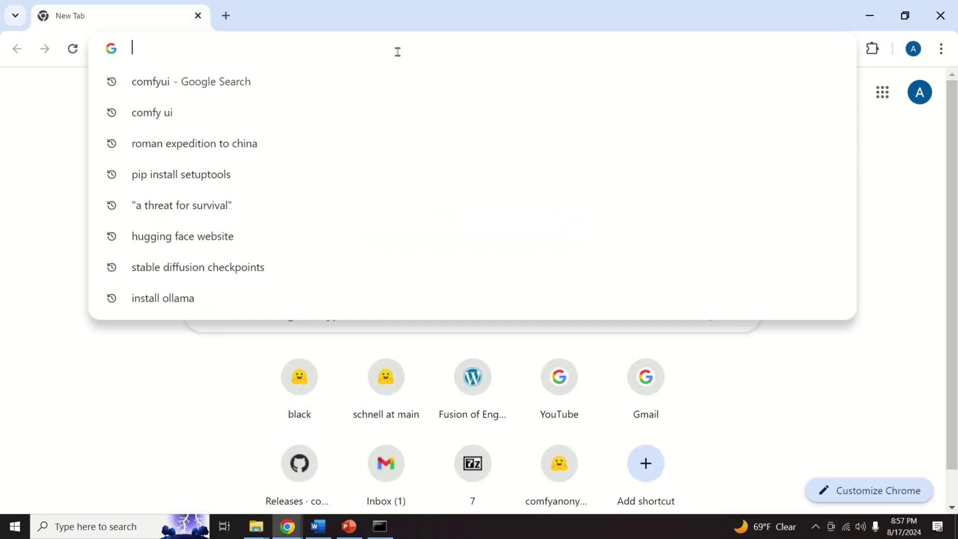
{"action": "key", "text": "ctrl+v"}
{"action": "key", "text": "Return"}
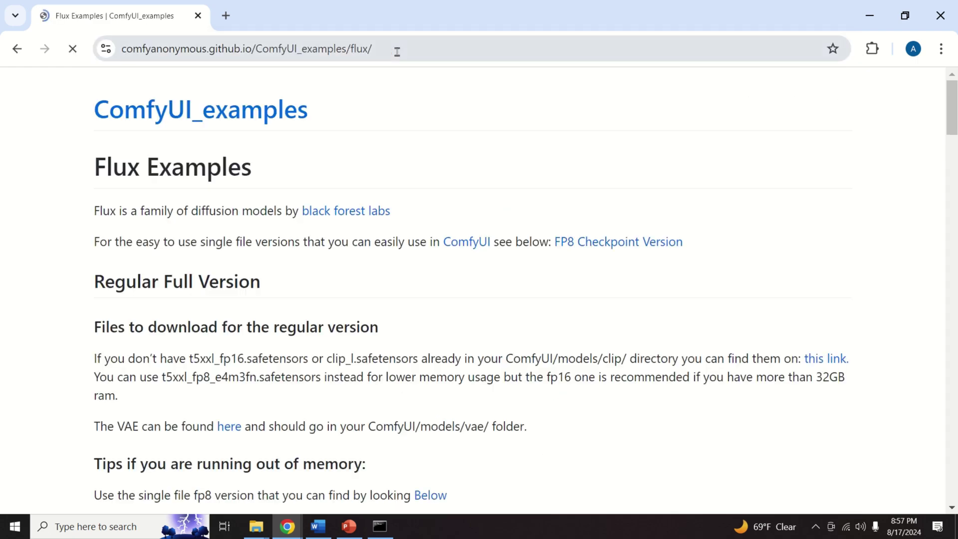
Find the Flux Dev example image on the Flux Examples page and resize that browser window to about half the screen width.
{"action": "scroll", "coordinate": [224, 258], "scroll_direction": "down", "scroll_amount": 8}
{"action": "scroll", "coordinate": [279, 255], "scroll_direction": "down", "scroll_amount": 2}
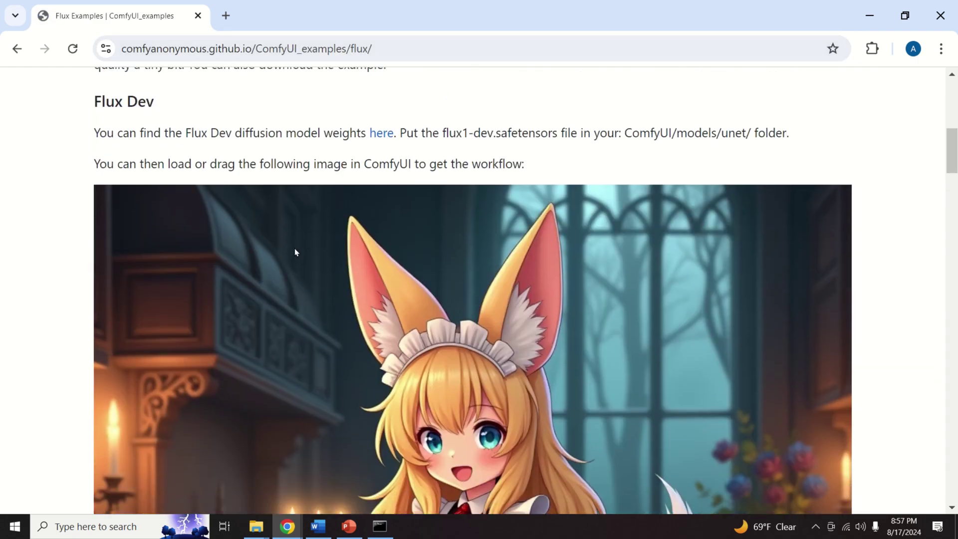
{"action": "scroll", "coordinate": [305, 242], "scroll_direction": "down", "scroll_amount": 1}
{"action": "scroll", "coordinate": [314, 239], "scroll_direction": "down", "scroll_amount": 1}
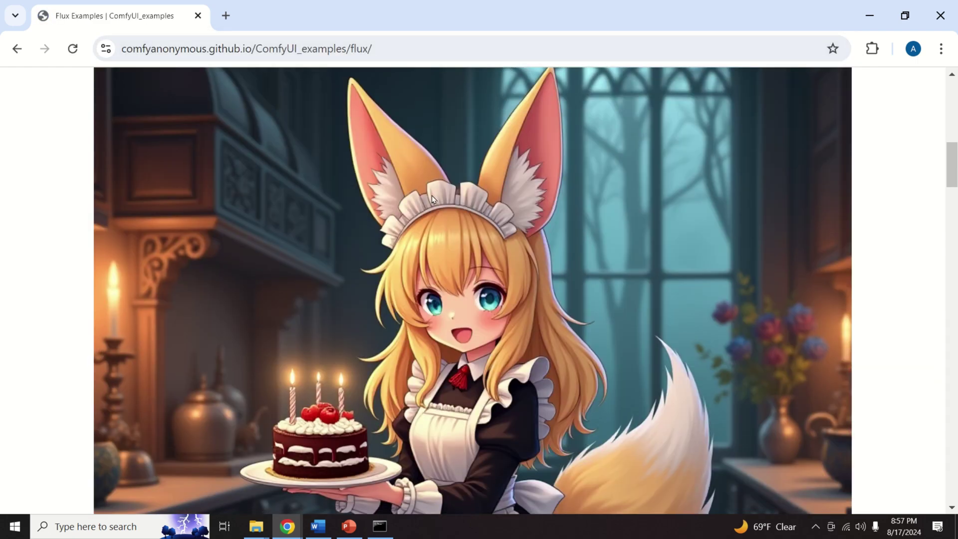
{"action": "left_click", "coordinate": [904, 15]}
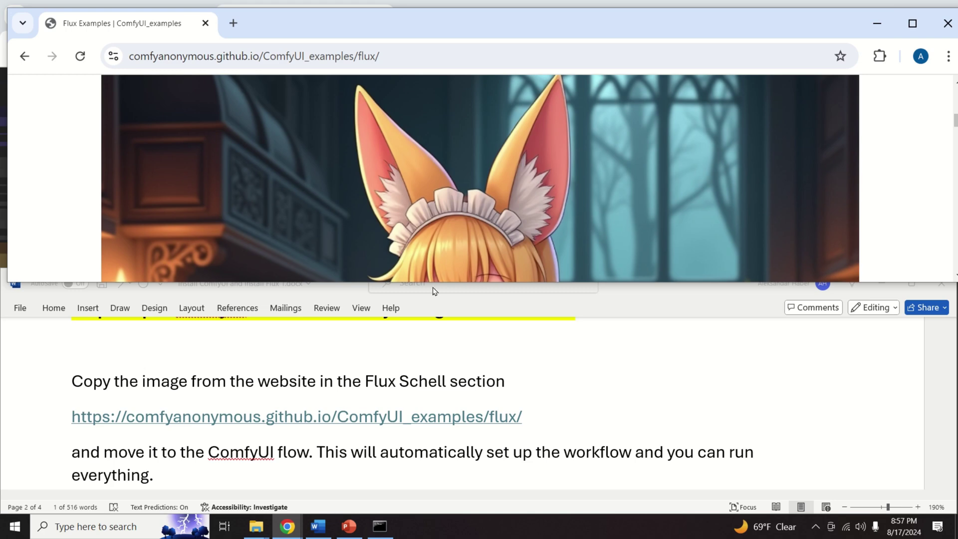
{"action": "left_click_drag", "start_coordinate": [435, 286], "coordinate": [393, 457]}
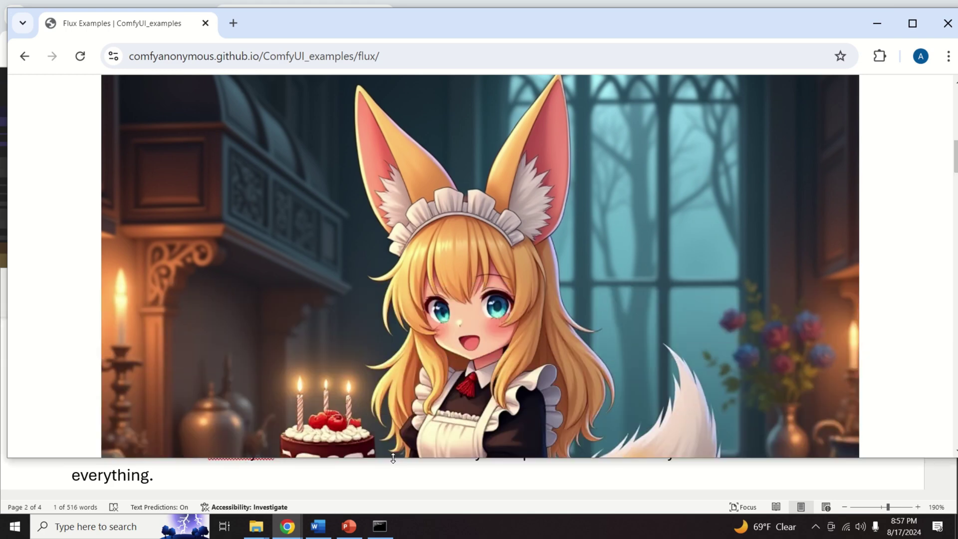
{"action": "left_click_drag", "start_coordinate": [4, 112], "coordinate": [490, 121]}
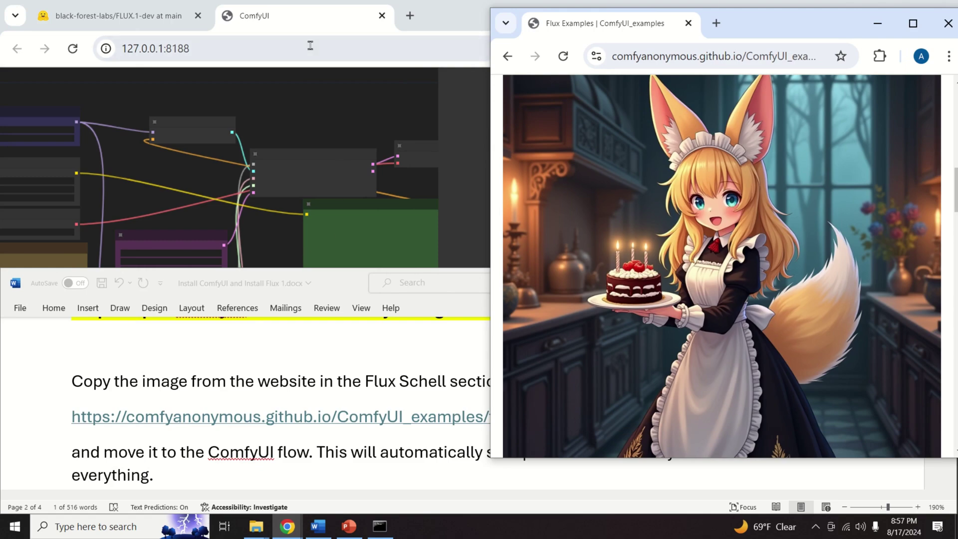
Place the Flux Examples window beside ComfyUI and drop the Flux Dev example image onto the ComfyUI canvas to load its workflow.
{"action": "left_click", "coordinate": [436, 16]}
{"action": "mouse_move", "coordinate": [287, 527]}
{"action": "left_click", "coordinate": [355, 471]}
{"action": "scroll", "coordinate": [719, 235], "scroll_direction": "up", "scroll_amount": 5}
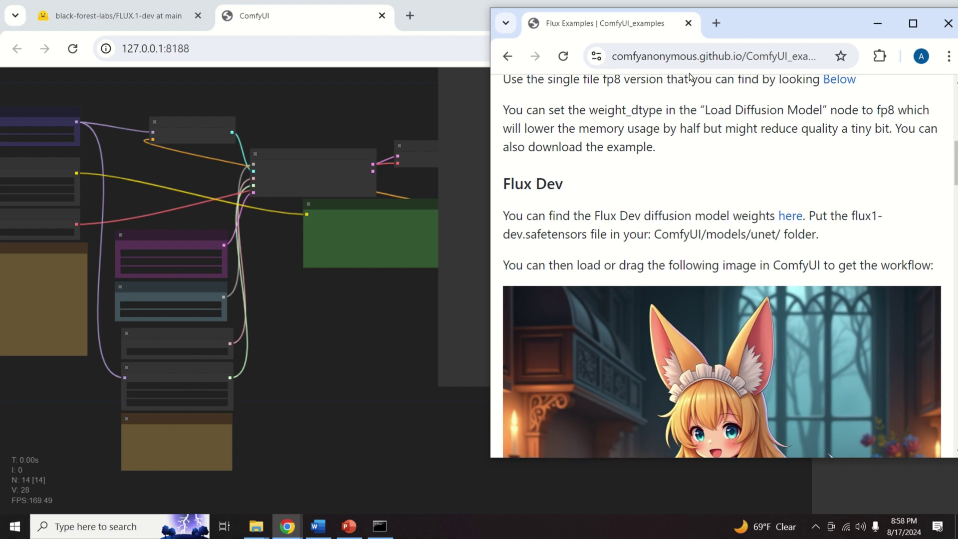
{"action": "left_click_drag", "start_coordinate": [491, 118], "coordinate": [185, 118]}
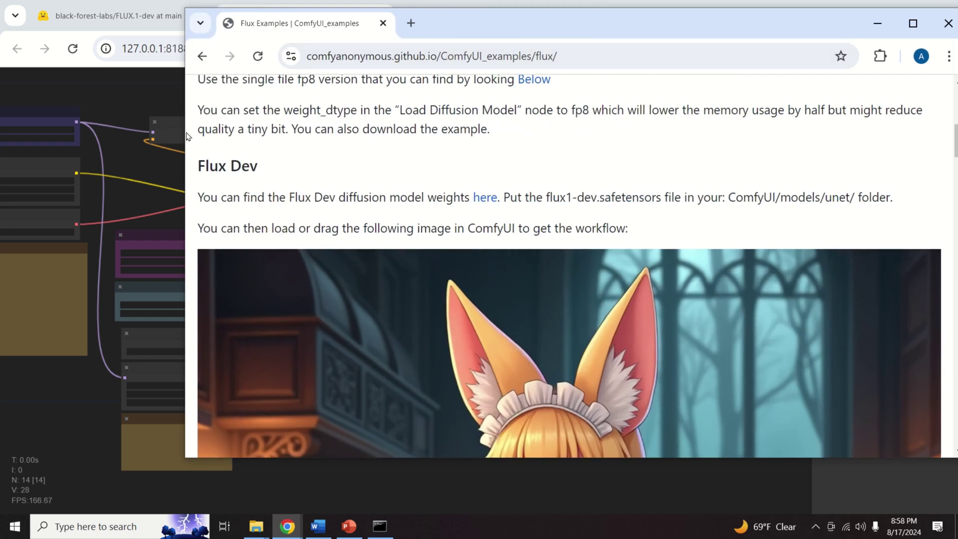
{"action": "left_click_drag", "start_coordinate": [183, 132], "coordinate": [473, 132]}
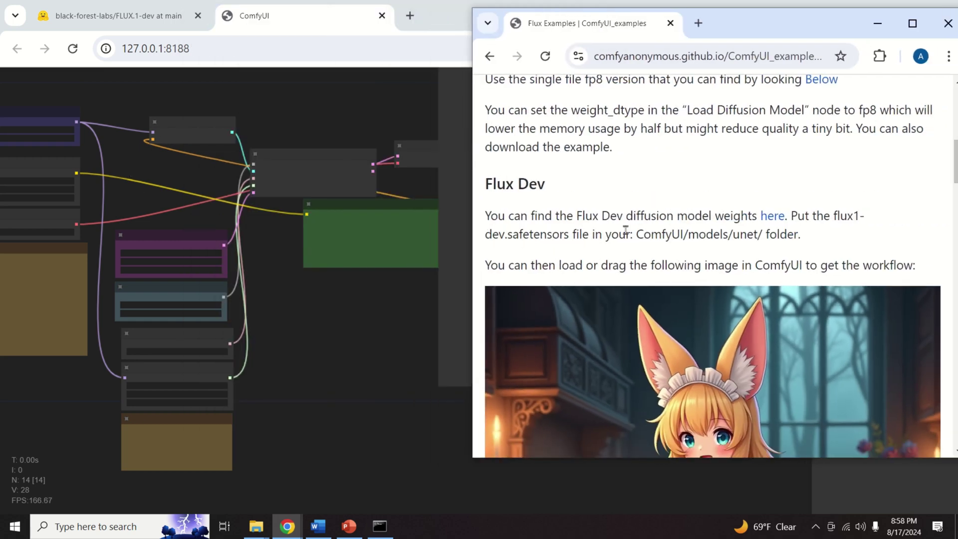
{"action": "scroll", "coordinate": [491, 129], "scroll_direction": "down", "scroll_amount": 2}
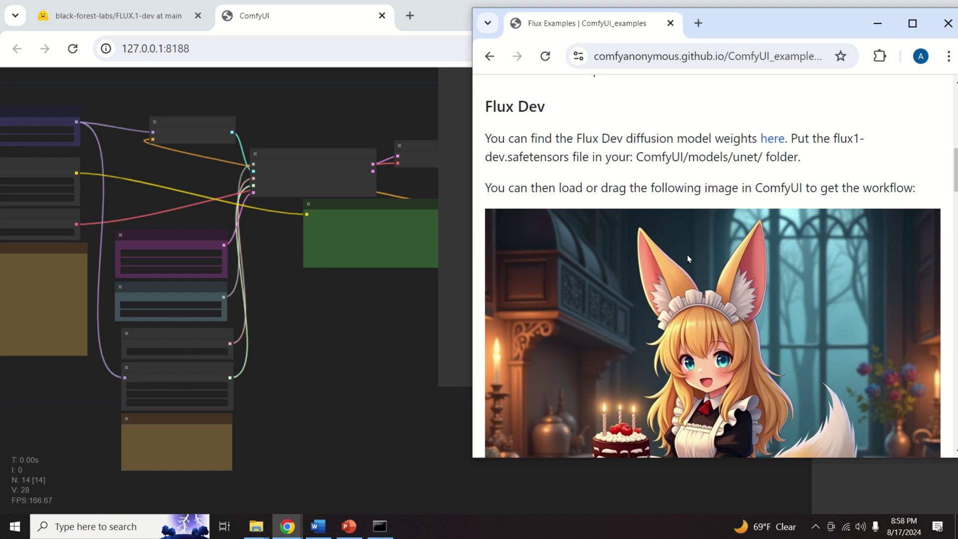
{"action": "left_click_drag", "start_coordinate": [693, 259], "coordinate": [345, 287]}
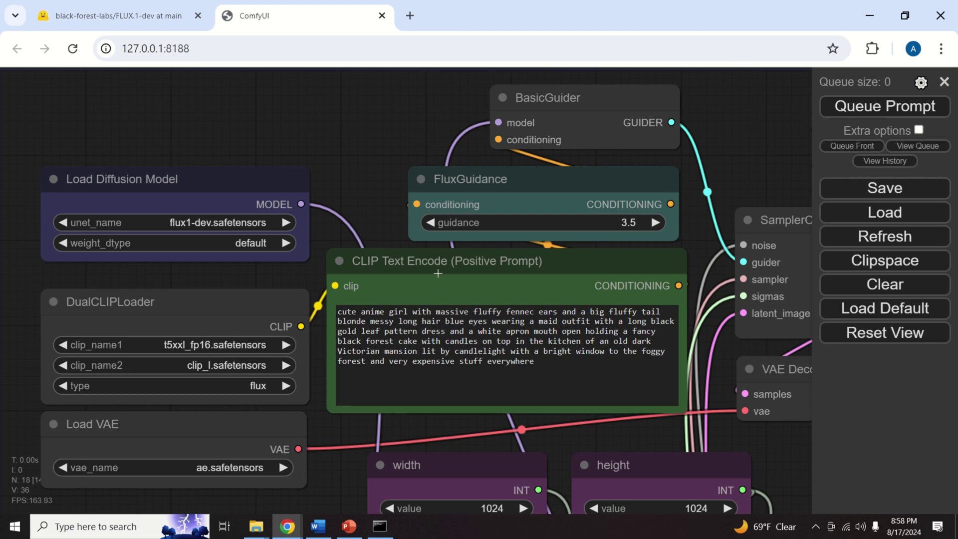
Examine the loaded workflow's model, CLIP and VAE loader nodes, its positive prompt text and the Save Image node.
{"action": "scroll", "coordinate": [389, 205], "scroll_direction": "down", "scroll_amount": 5}
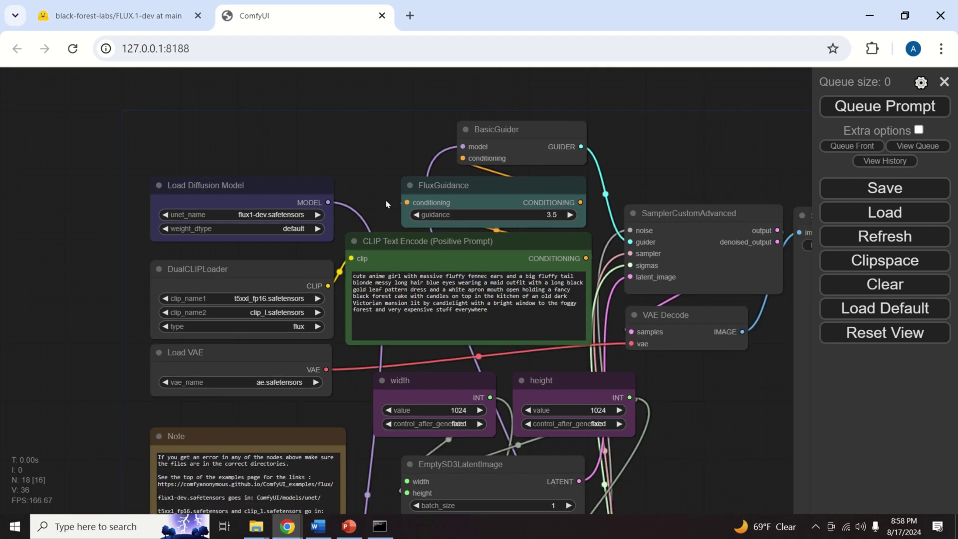
{"action": "scroll", "coordinate": [389, 217], "scroll_direction": "up", "scroll_amount": 5}
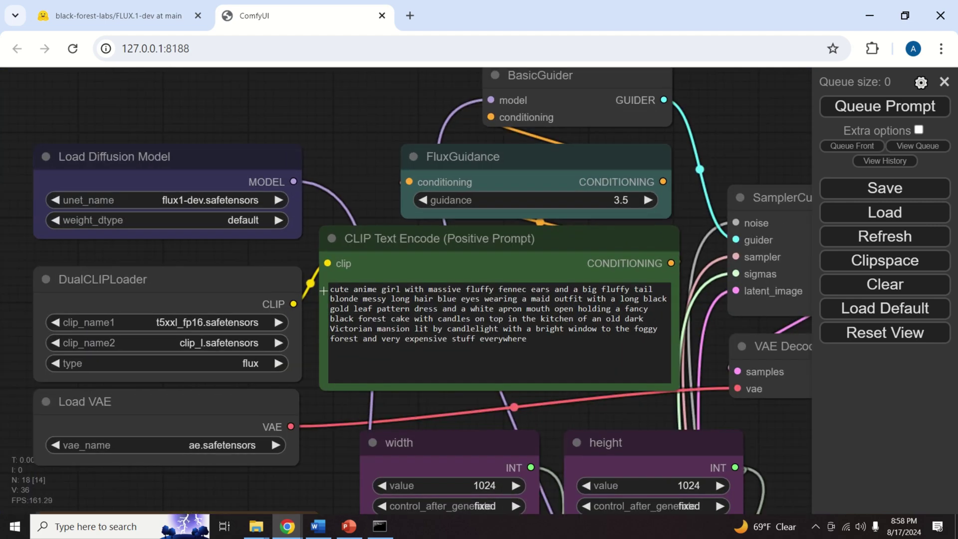
{"action": "left_click", "coordinate": [538, 338]}
{"action": "key", "text": "ctrl+a"}
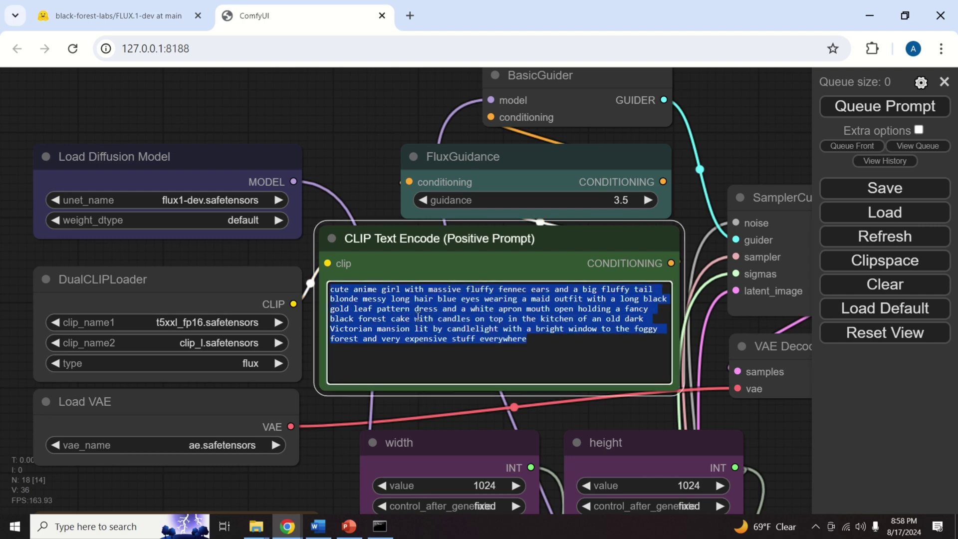
{"action": "scroll", "coordinate": [367, 223], "scroll_direction": "down", "scroll_amount": 5}
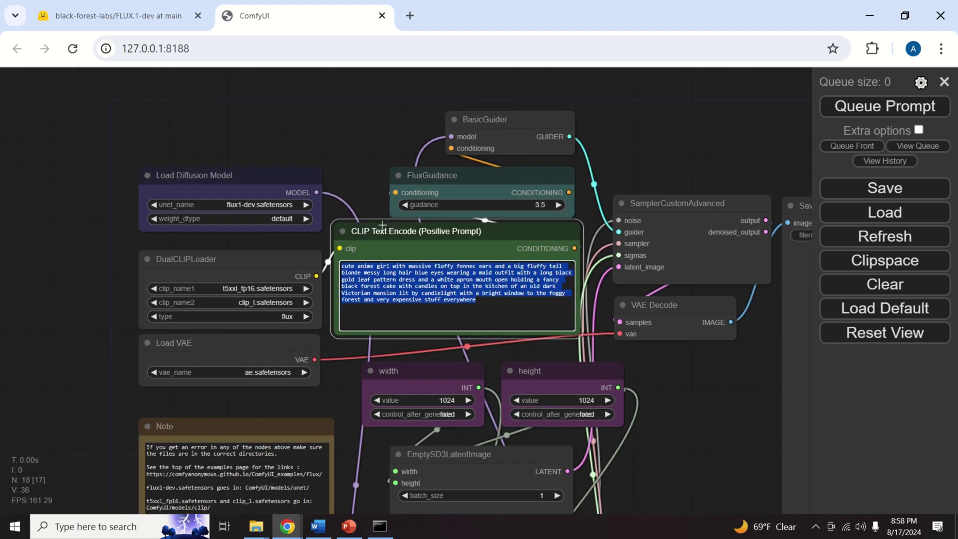
{"action": "left_click_drag", "start_coordinate": [670, 364], "coordinate": [309, 316]}
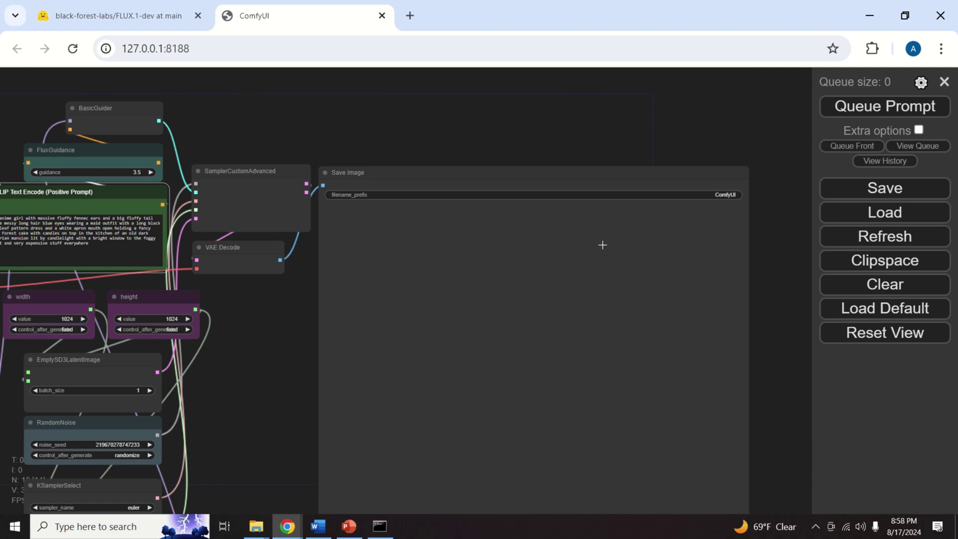
{"action": "scroll", "coordinate": [602, 245], "scroll_direction": "up", "scroll_amount": 3}
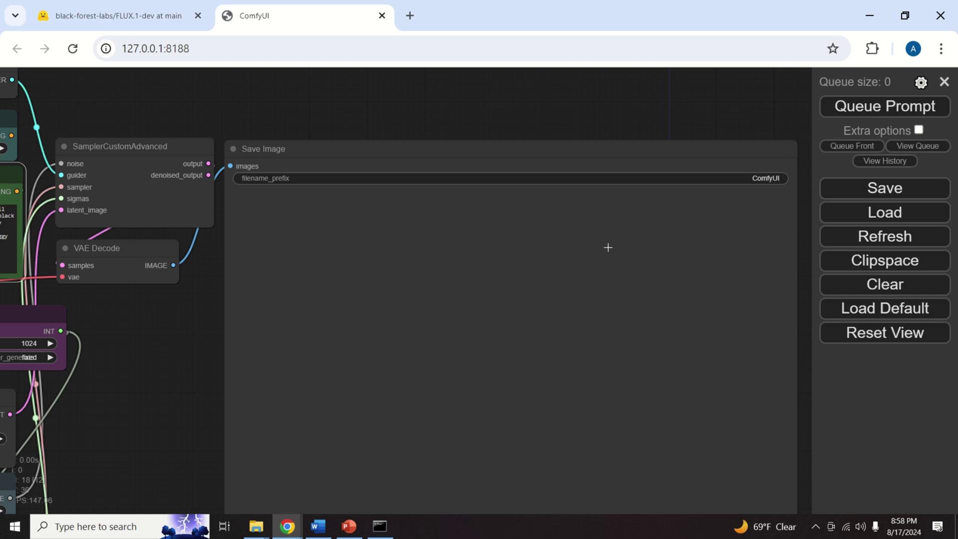
{"action": "scroll", "coordinate": [547, 236], "scroll_direction": "down", "scroll_amount": 2}
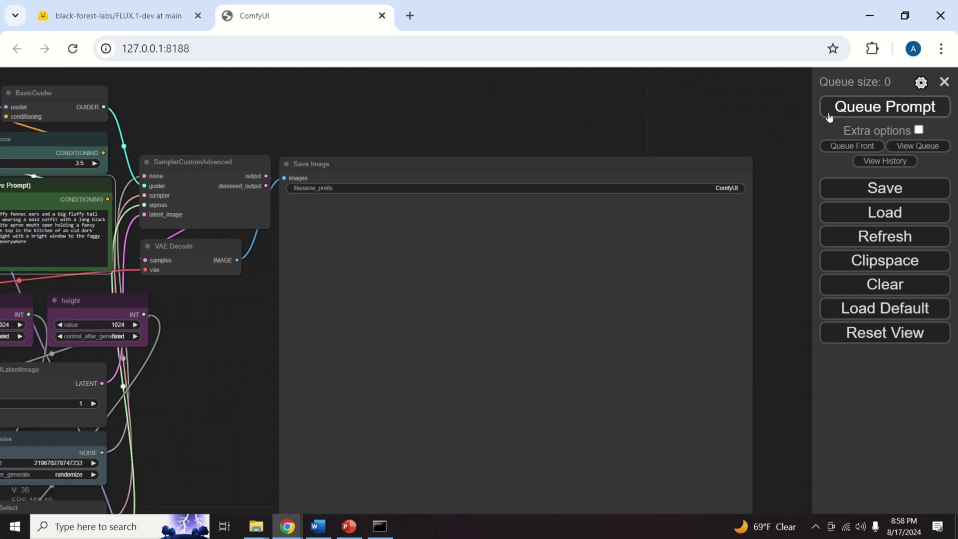
Queue the prompt to generate the image and check the ComfyUI server's console output.
{"action": "left_click", "coordinate": [871, 108]}
{"action": "left_click", "coordinate": [380, 527]}
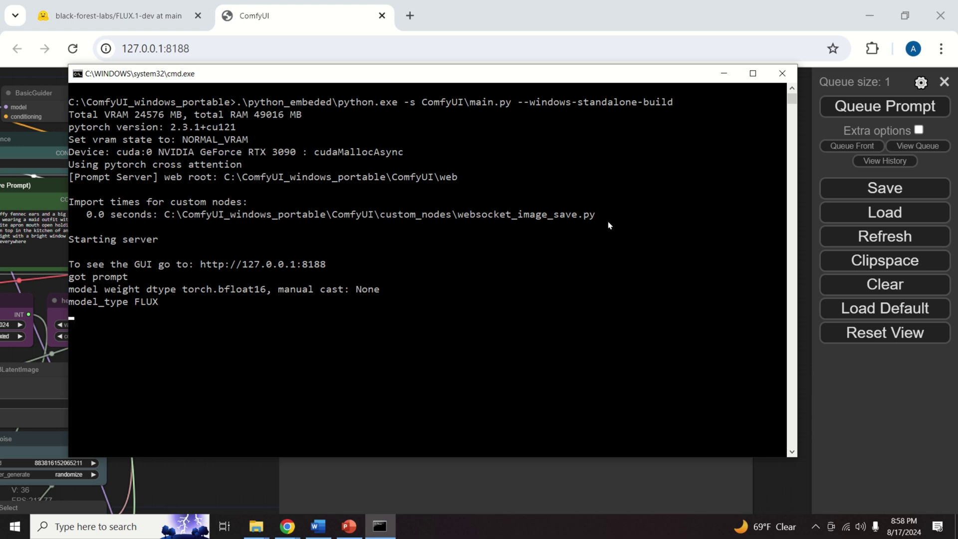
Open Task Manager and inspect the GPU, CPU and memory performance while the Flux model loads.
{"action": "left_click", "coordinate": [11, 530]}
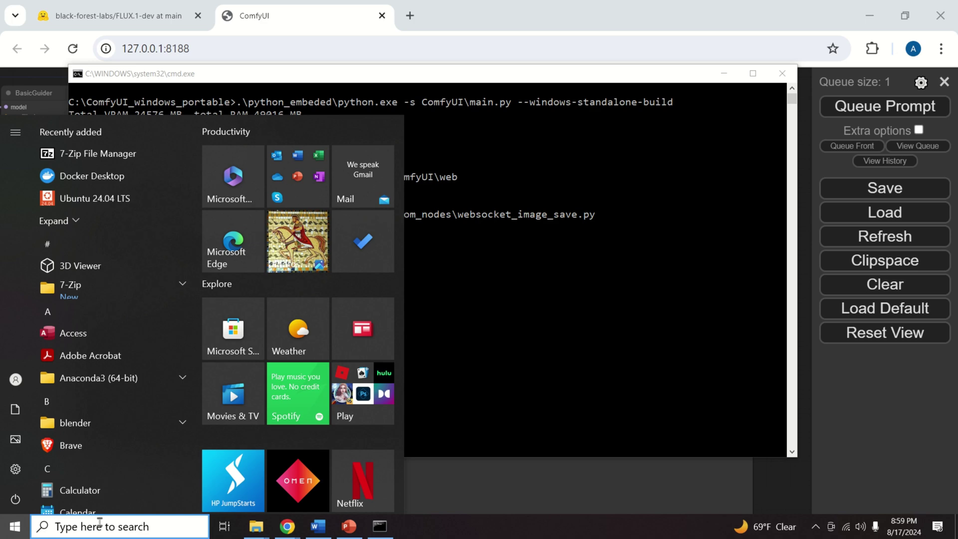
{"action": "type", "text": "ta"}
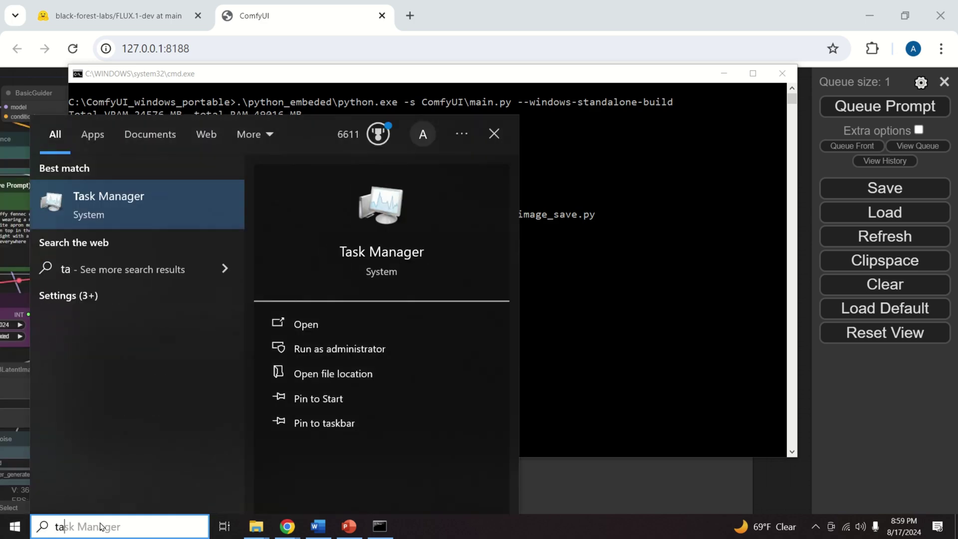
{"action": "left_click", "coordinate": [193, 222]}
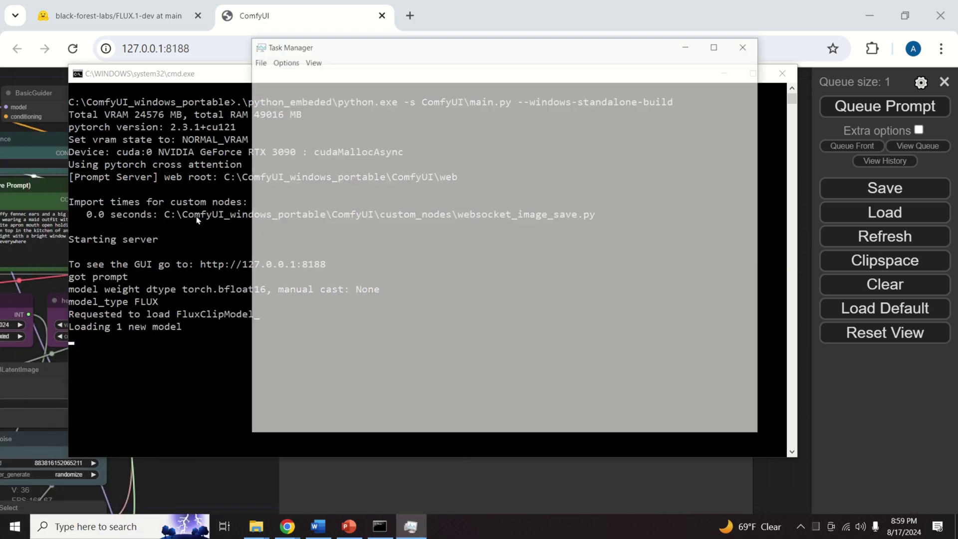
{"action": "left_click", "coordinate": [309, 76]}
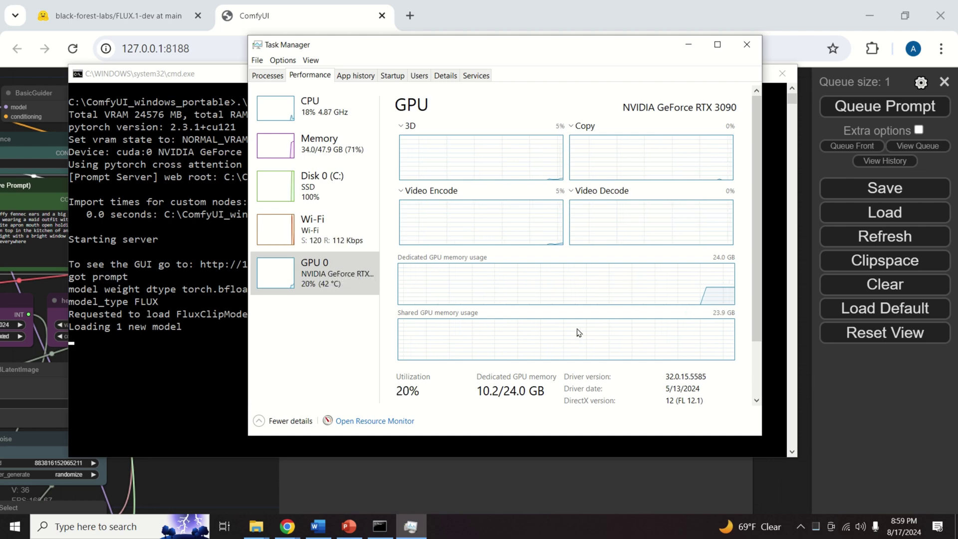
{"action": "left_click", "coordinate": [275, 112]}
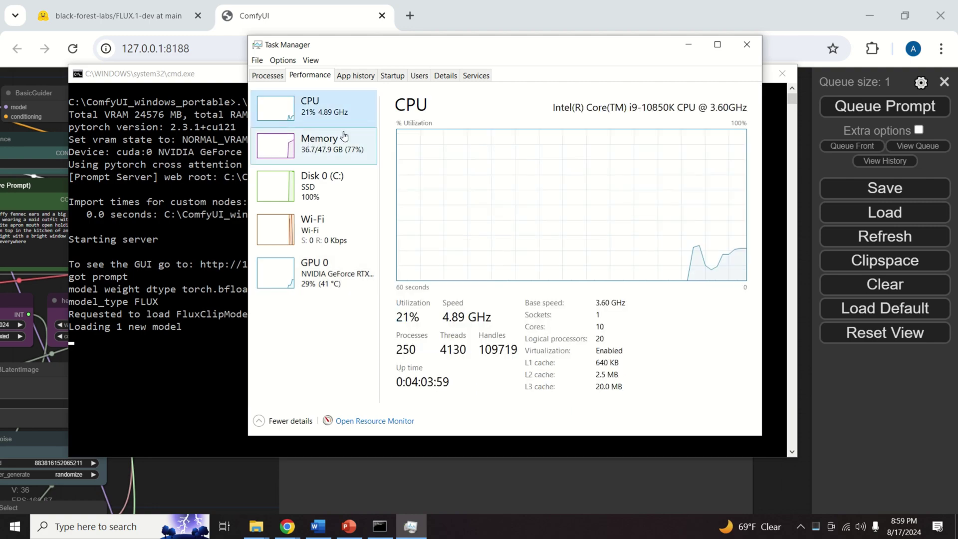
{"action": "left_click", "coordinate": [279, 144]}
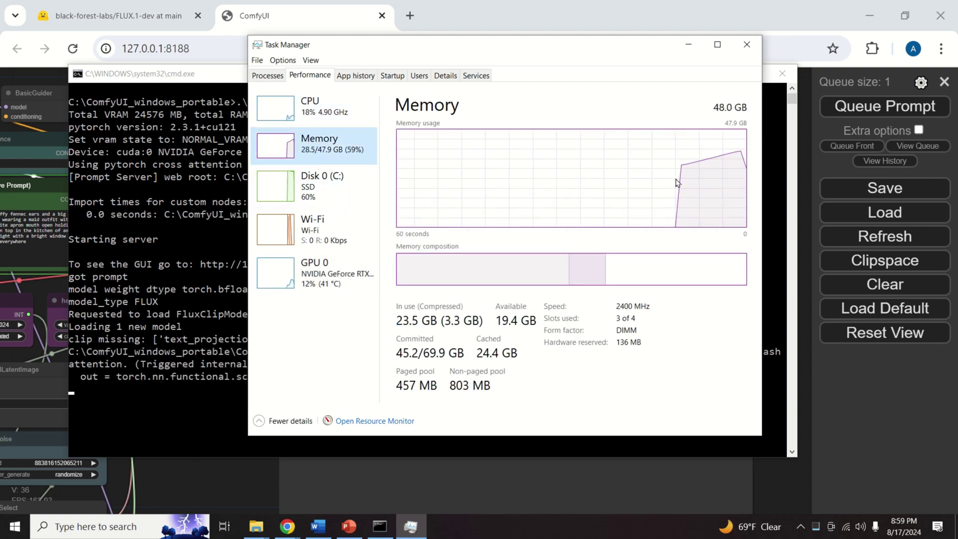
Return to the ComfyUI server console and check how long the prompt took to execute.
{"action": "left_click", "coordinate": [193, 363]}
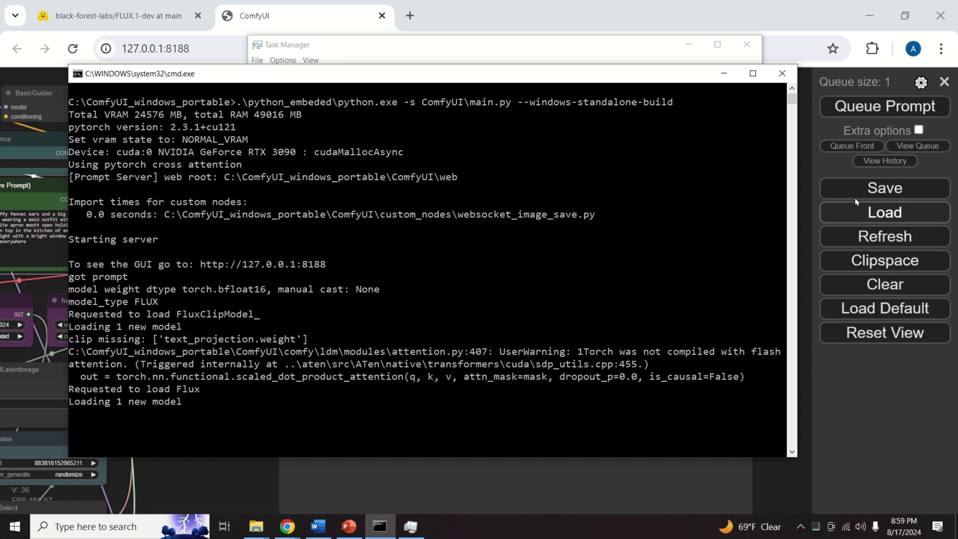
{"action": "left_click", "coordinate": [189, 438]}
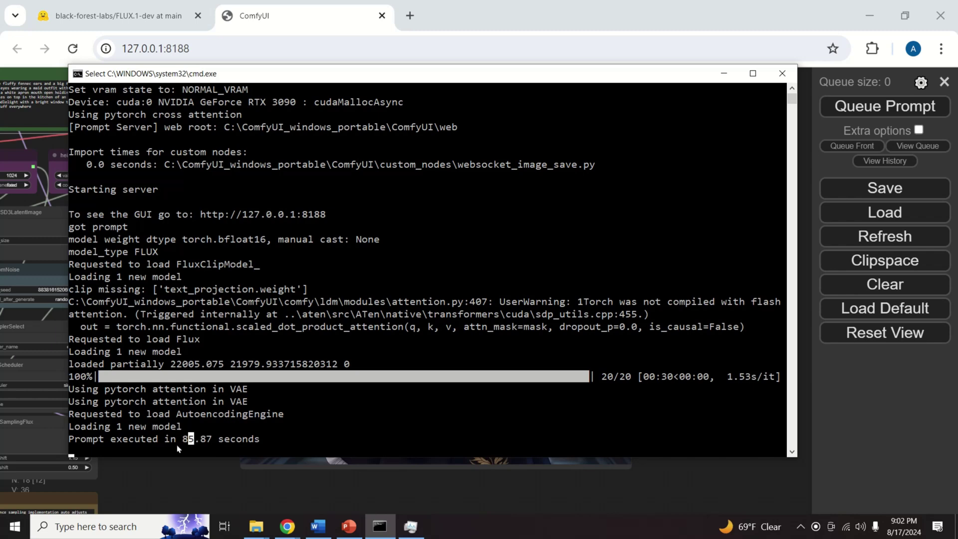
{"action": "left_click_drag", "start_coordinate": [177, 445], "coordinate": [212, 445]}
Examine the generated fennec-eared anime girl image in the Save Image node on the ComfyUI canvas.
{"action": "left_click", "coordinate": [208, 484]}
{"action": "scroll", "coordinate": [383, 262], "scroll_direction": "up", "scroll_amount": 5}
{"action": "scroll", "coordinate": [383, 261], "scroll_direction": "down", "scroll_amount": 5}
{"action": "scroll", "coordinate": [585, 132], "scroll_direction": "up", "scroll_amount": 4}
{"action": "scroll", "coordinate": [551, 136], "scroll_direction": "down", "scroll_amount": 4}
{"action": "scroll", "coordinate": [356, 169], "scroll_direction": "up", "scroll_amount": 6}
{"action": "scroll", "coordinate": [357, 169], "scroll_direction": "down", "scroll_amount": 6}
{"action": "scroll", "coordinate": [367, 185], "scroll_direction": "down", "scroll_amount": 1}
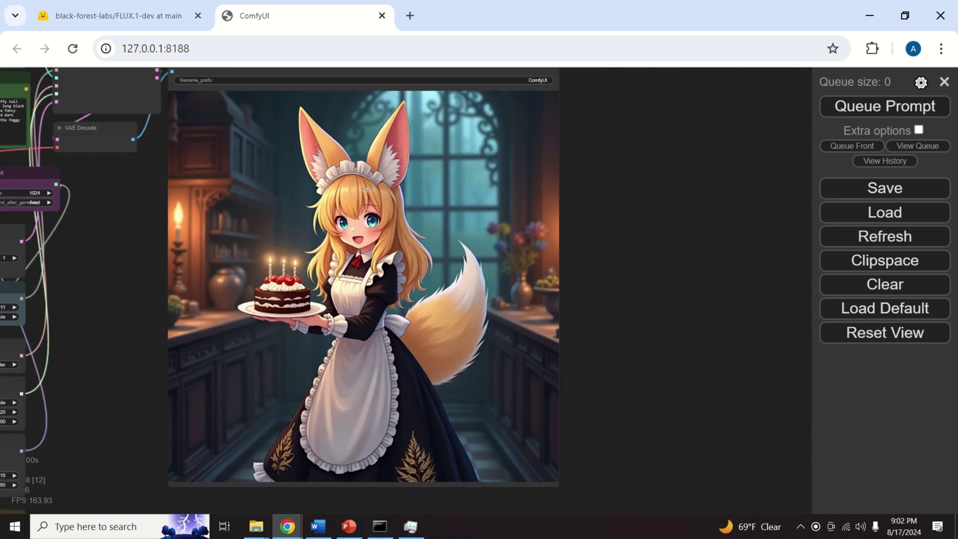
Replace the positive prompt with a description of an ancient Greek warrior with sword, shield, golden helmet, eagle, temple, sea, snow-topped mountain and blue sky.
{"action": "left_click_drag", "start_coordinate": [156, 239], "coordinate": [604, 284]}
{"action": "scroll", "coordinate": [450, 145], "scroll_direction": "up", "scroll_amount": 1}
{"action": "scroll", "coordinate": [450, 145], "scroll_direction": "up", "scroll_amount": 1}
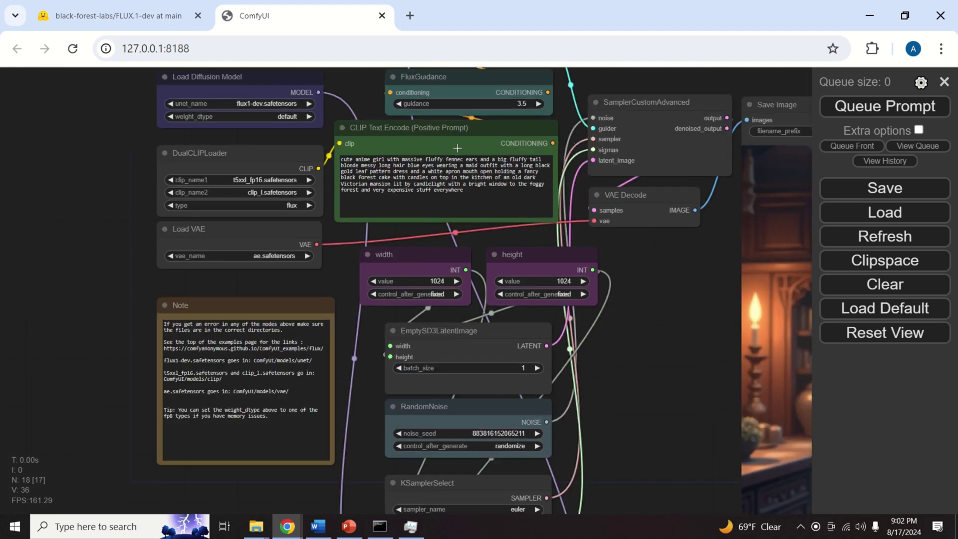
{"action": "left_click", "coordinate": [497, 200]}
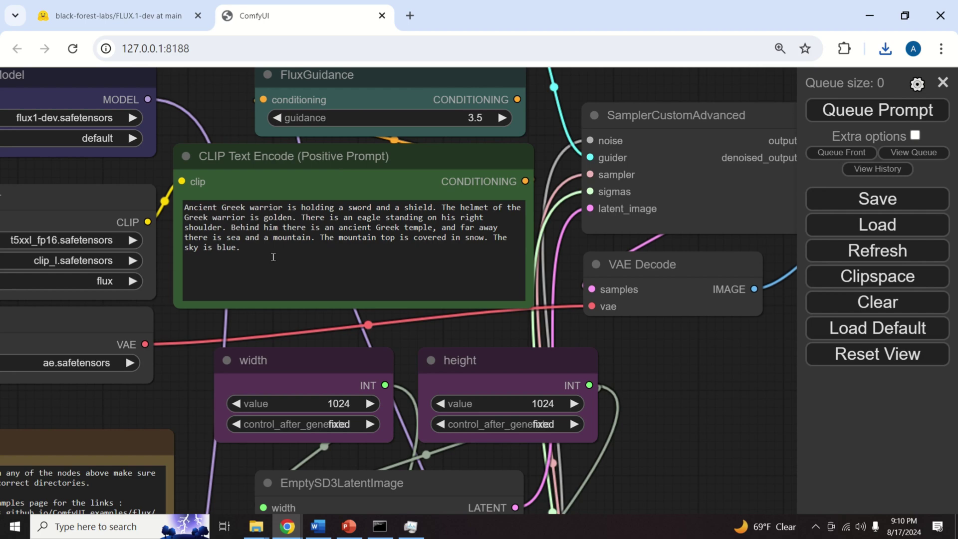
{"action": "left_click_drag", "start_coordinate": [267, 255], "coordinate": [173, 207]}
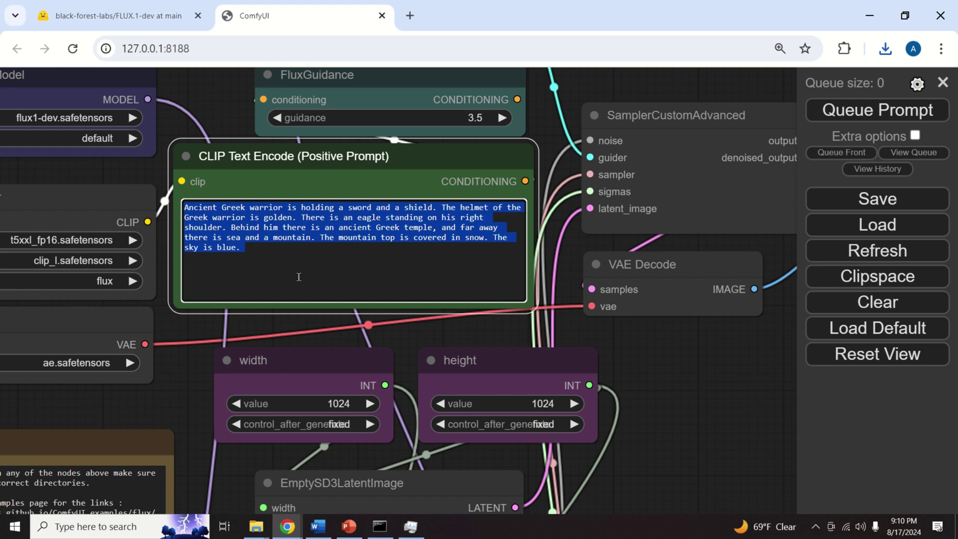
{"action": "left_click", "coordinate": [415, 254]}
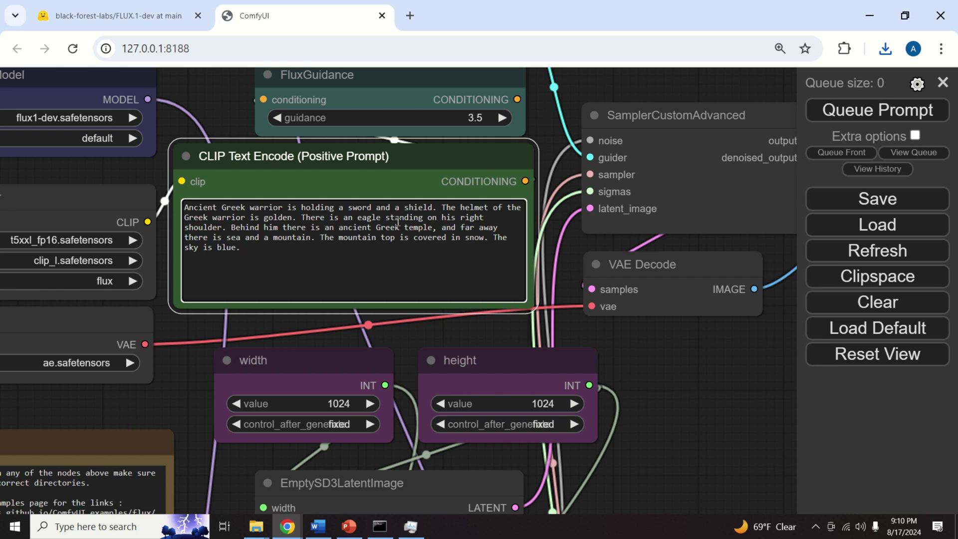
Queue the Greek warrior prompt and follow its progress in the server console and the GPU usage in Task Manager.
{"action": "left_click", "coordinate": [882, 115]}
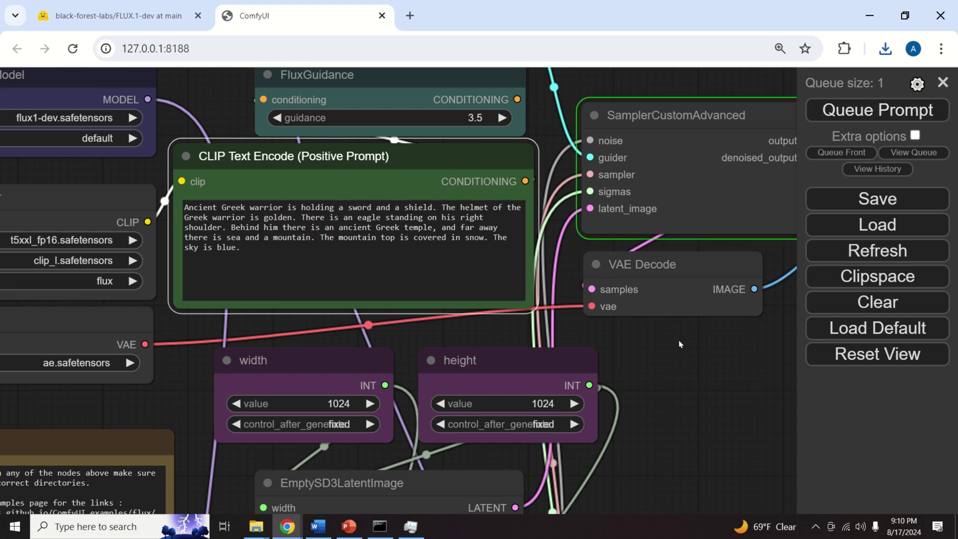
{"action": "left_click", "coordinate": [379, 526]}
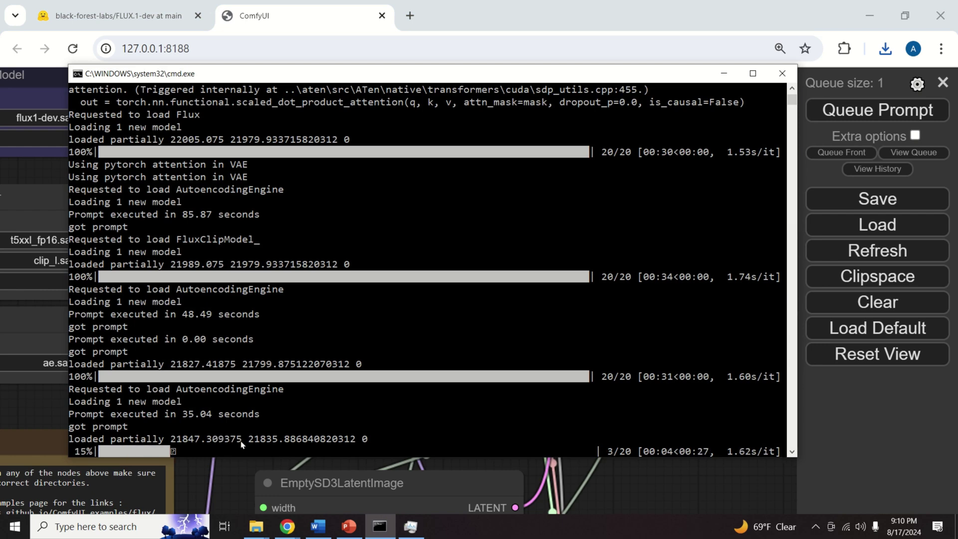
{"action": "left_click", "coordinate": [413, 524]}
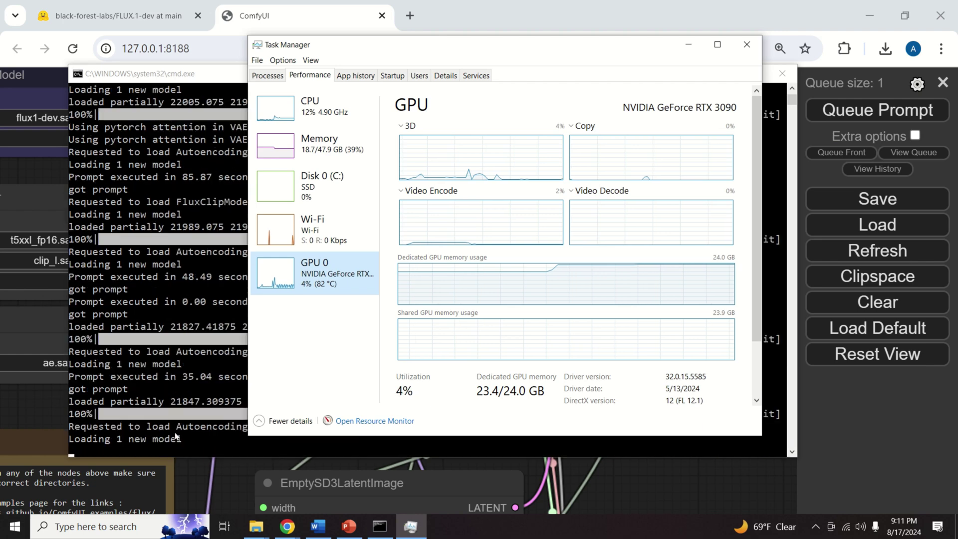
{"action": "left_click", "coordinate": [188, 436]}
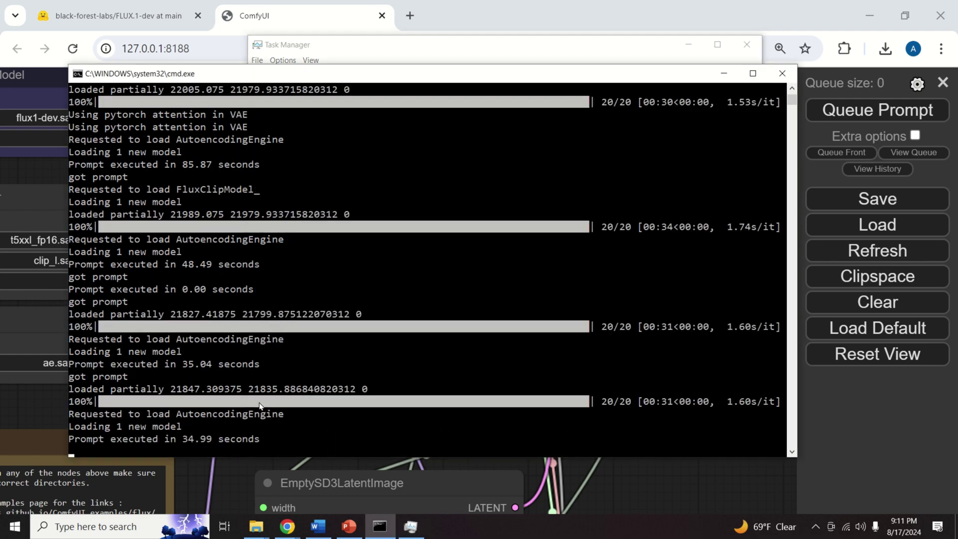
Examine the generated Greek warrior image in ComfyUI, including the helmet, eagle, temple and mountain details.
{"action": "left_click", "coordinate": [599, 478]}
{"action": "scroll", "coordinate": [669, 402], "scroll_direction": "down", "scroll_amount": 9}
{"action": "left_click_drag", "start_coordinate": [668, 402], "coordinate": [325, 192]}
{"action": "scroll", "coordinate": [511, 240], "scroll_direction": "up", "scroll_amount": 5}
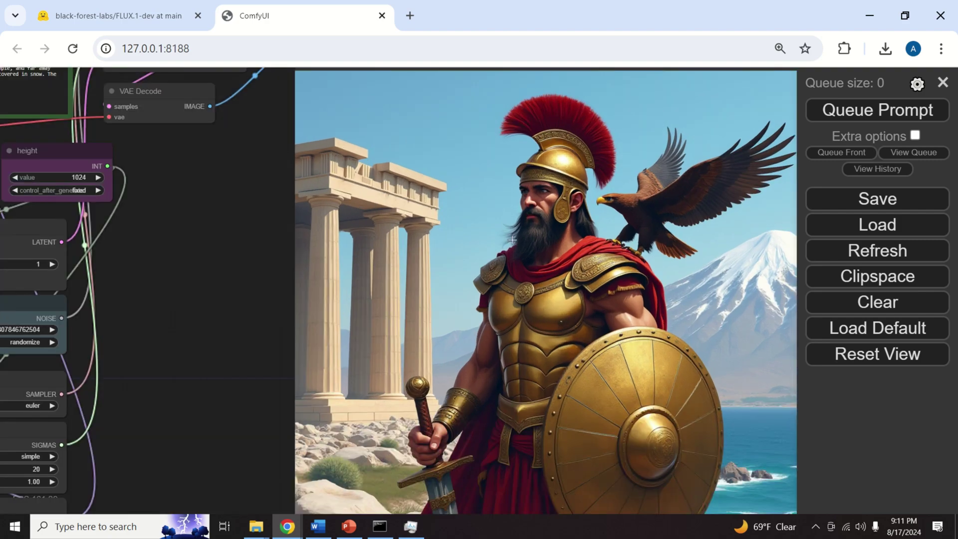
{"action": "scroll", "coordinate": [512, 239], "scroll_direction": "up", "scroll_amount": 1}
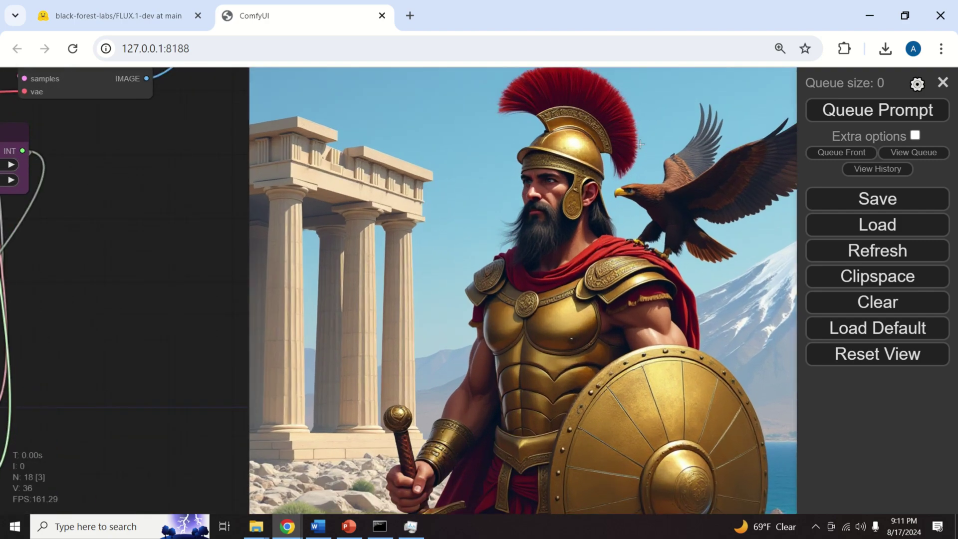
{"action": "scroll", "coordinate": [661, 191], "scroll_direction": "up", "scroll_amount": 8}
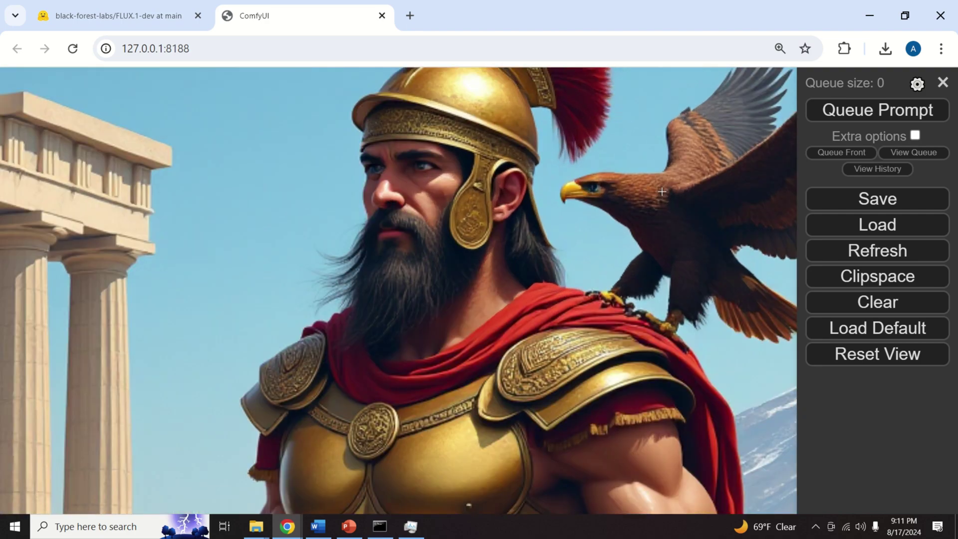
{"action": "scroll", "coordinate": [662, 191], "scroll_direction": "down", "scroll_amount": 10}
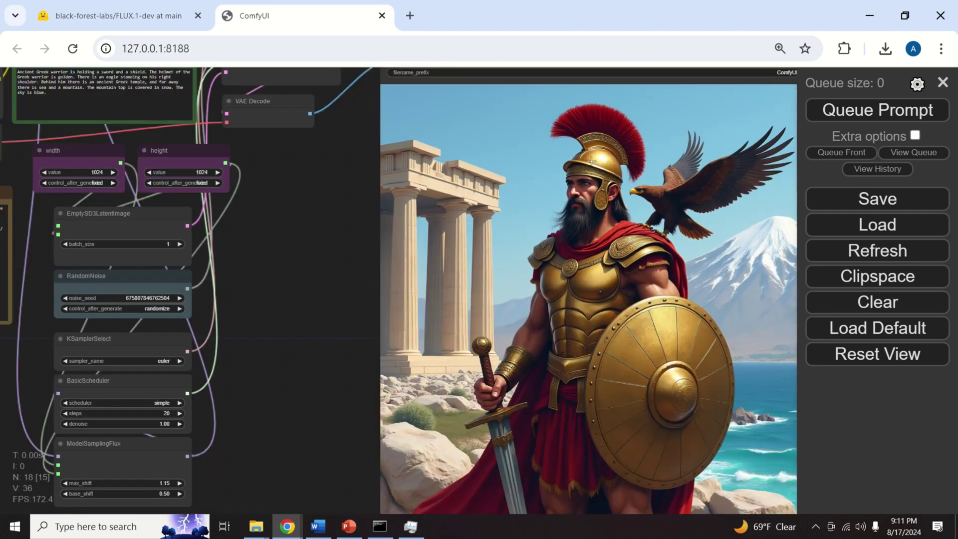
{"action": "scroll", "coordinate": [592, 159], "scroll_direction": "up", "scroll_amount": 5}
{"action": "scroll", "coordinate": [596, 175], "scroll_direction": "down", "scroll_amount": 6}
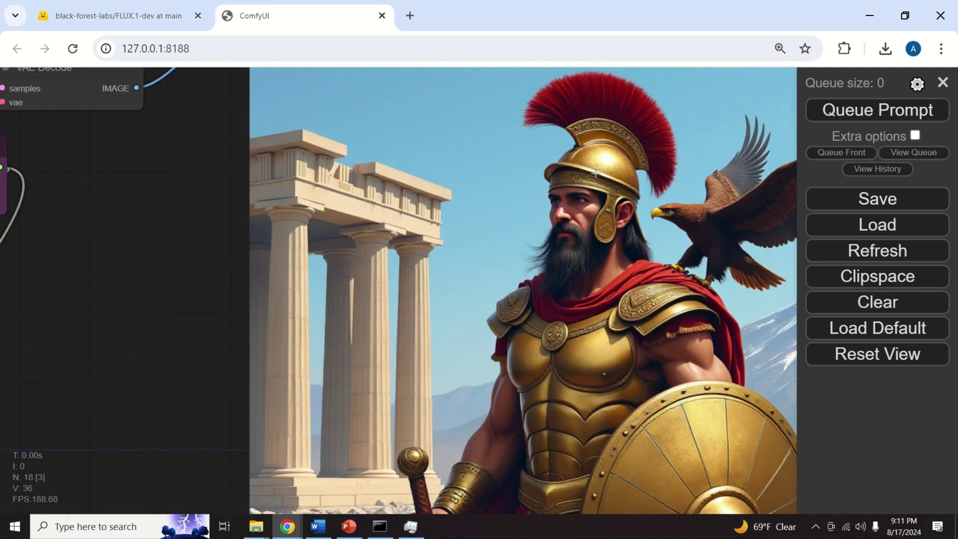
Move the Save Image node over the neighbouring workflow nodes and view the whole Greek warrior image.
{"action": "scroll", "coordinate": [452, 215], "scroll_direction": "up", "scroll_amount": 2}
{"action": "left_click_drag", "start_coordinate": [698, 299], "coordinate": [394, 221]}
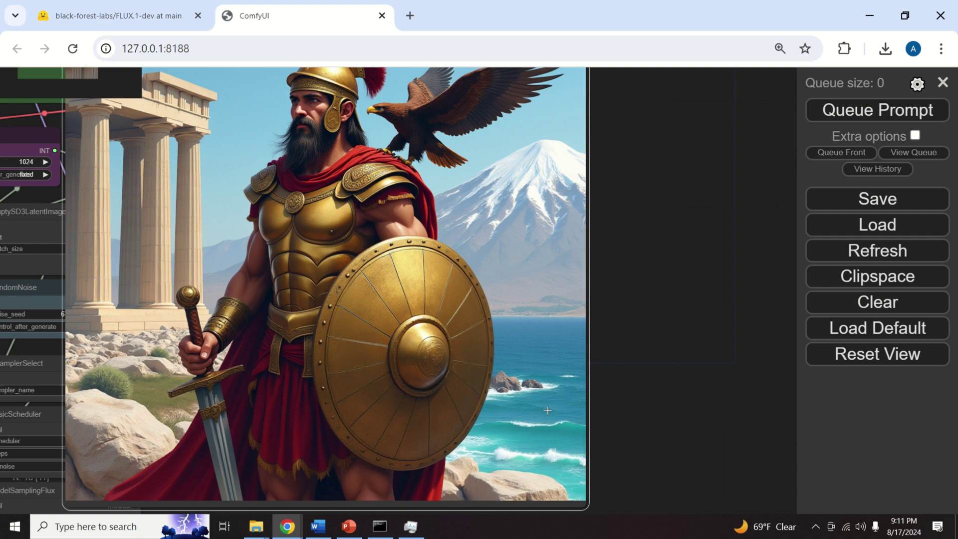
{"action": "scroll", "coordinate": [522, 428], "scroll_direction": "up", "scroll_amount": 1}
{"action": "scroll", "coordinate": [523, 429], "scroll_direction": "down", "scroll_amount": 3}
{"action": "scroll", "coordinate": [501, 430], "scroll_direction": "up", "scroll_amount": 1}
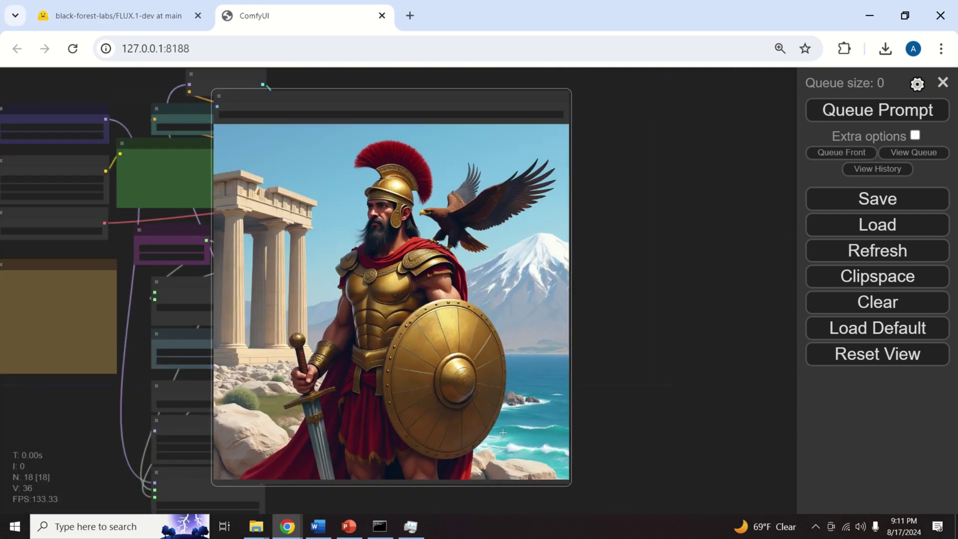
{"action": "scroll", "coordinate": [501, 430], "scroll_direction": "up", "scroll_amount": 1}
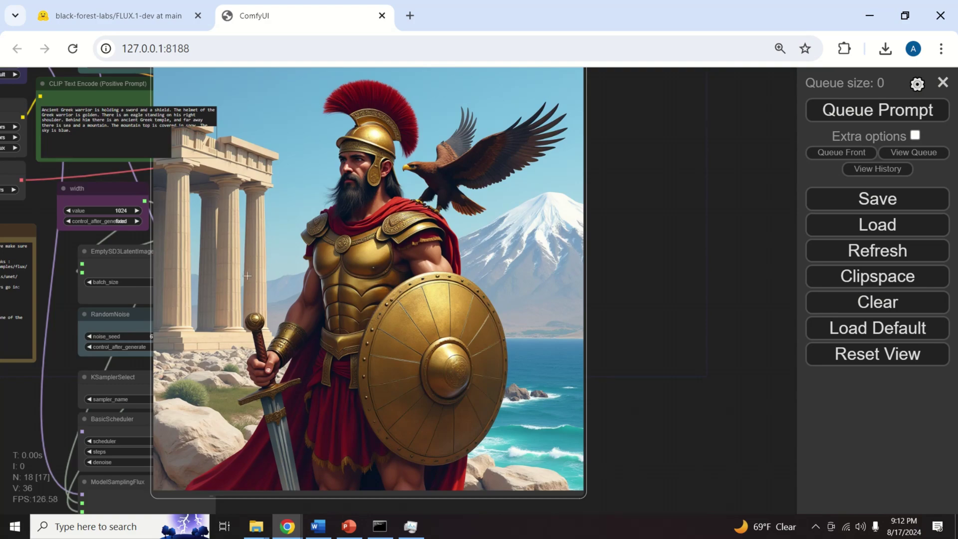